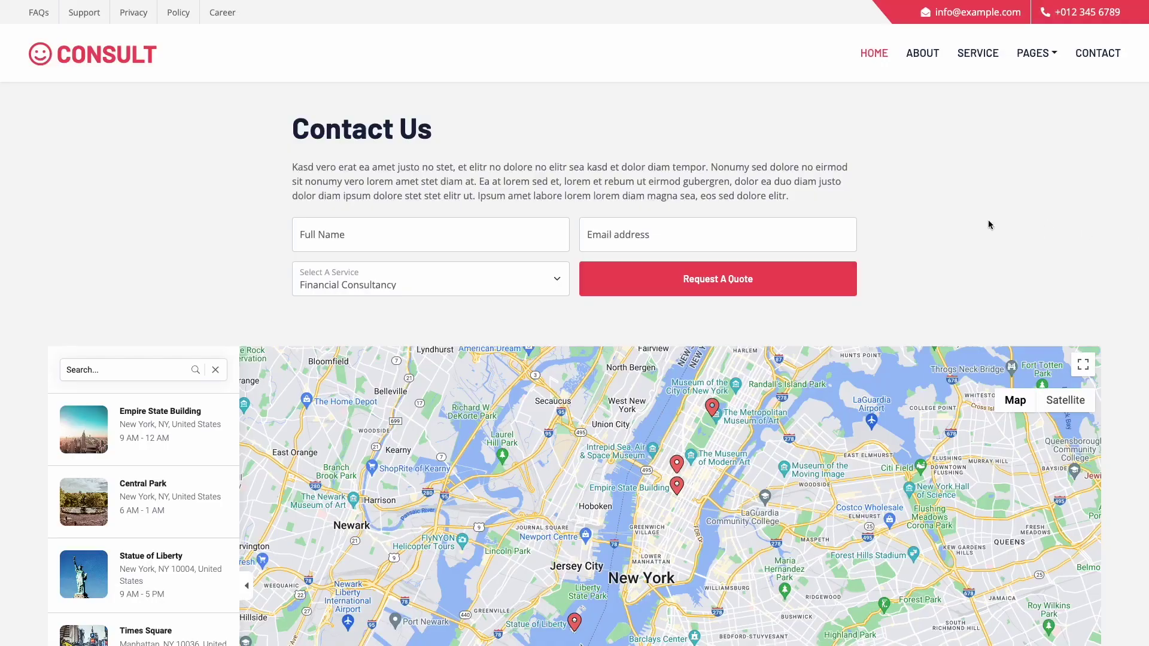
On the New York demo map, show the Statue of Liberty and then the Empire State Building details.
{"action": "scroll", "coordinate": [922, 221], "scroll_direction": "down", "scroll_amount": 4}
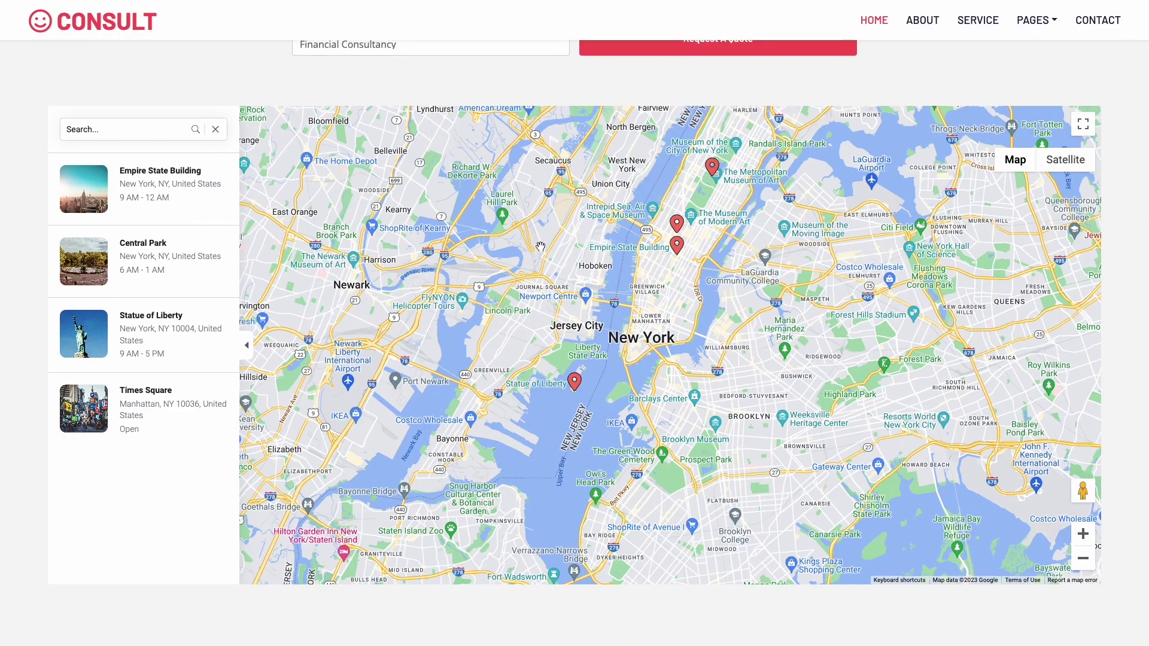
{"action": "left_click", "coordinate": [193, 318]}
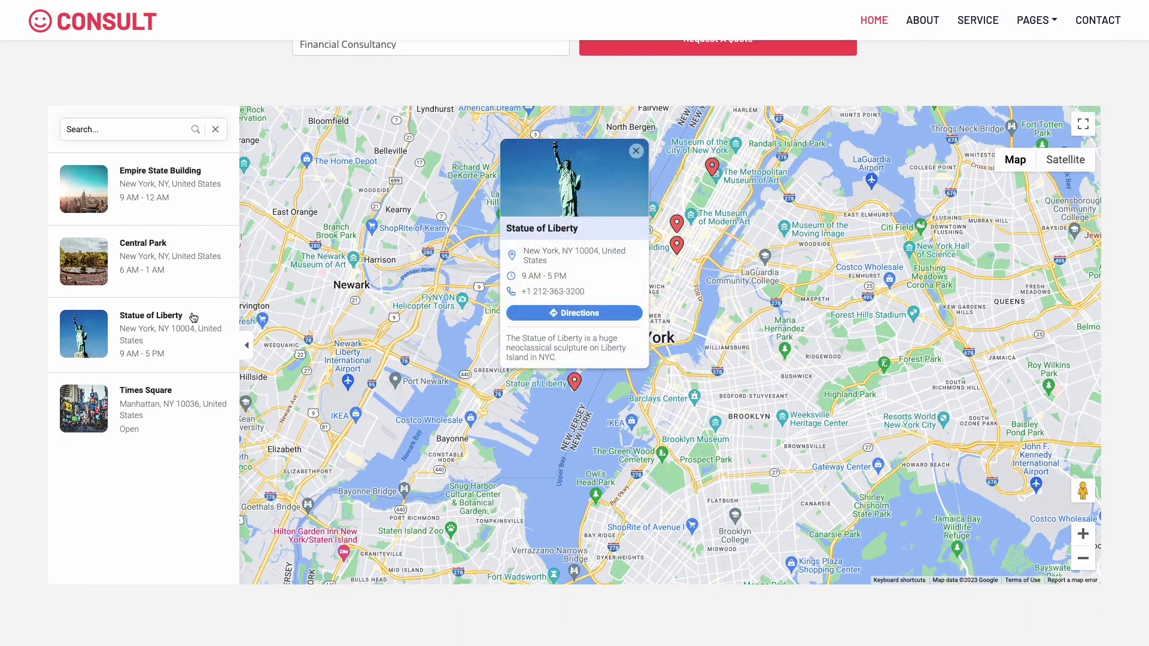
{"action": "left_click", "coordinate": [173, 197]}
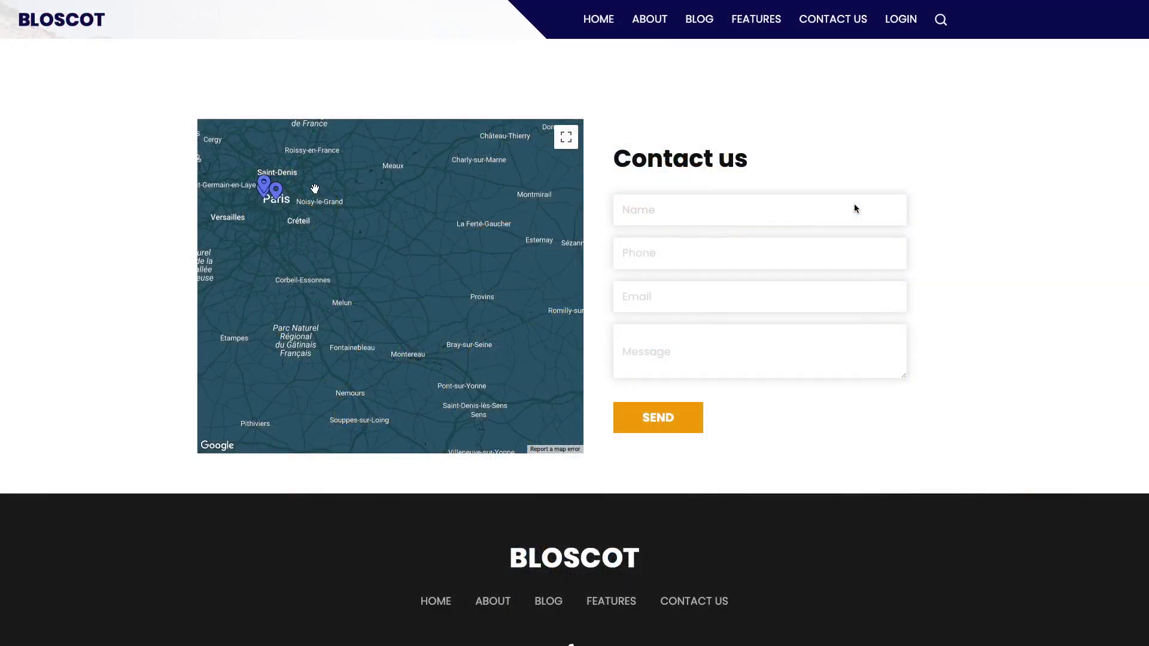
Pan the Paris contact-page map and show Notre-Dame, then the Eiffel Tower details.
{"action": "left_click_drag", "start_coordinate": [313, 187], "coordinate": [456, 299]}
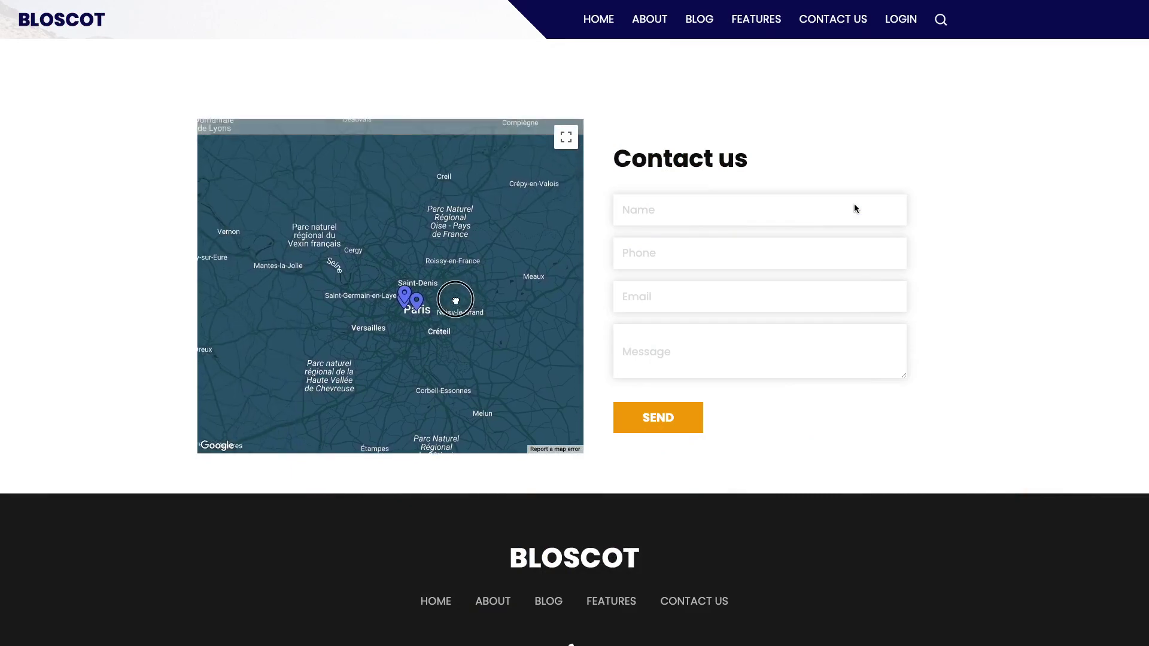
{"action": "scroll", "coordinate": [431, 304], "scroll_direction": "up", "scroll_amount": 3}
{"action": "left_click", "coordinate": [376, 324]}
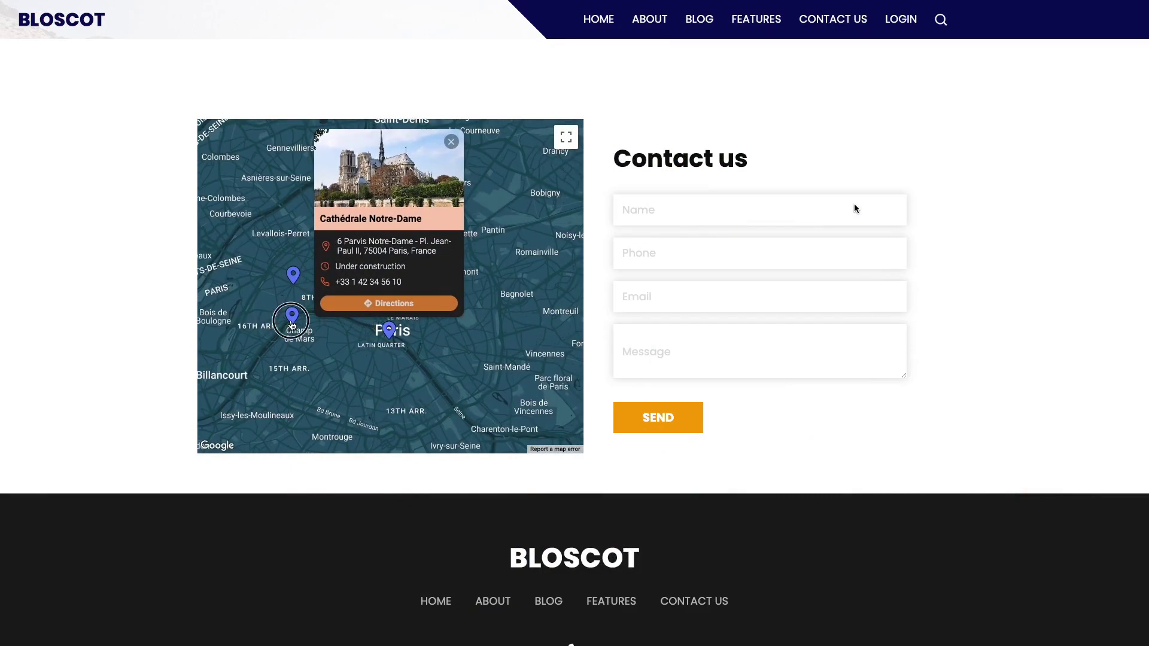
{"action": "left_click", "coordinate": [293, 317]}
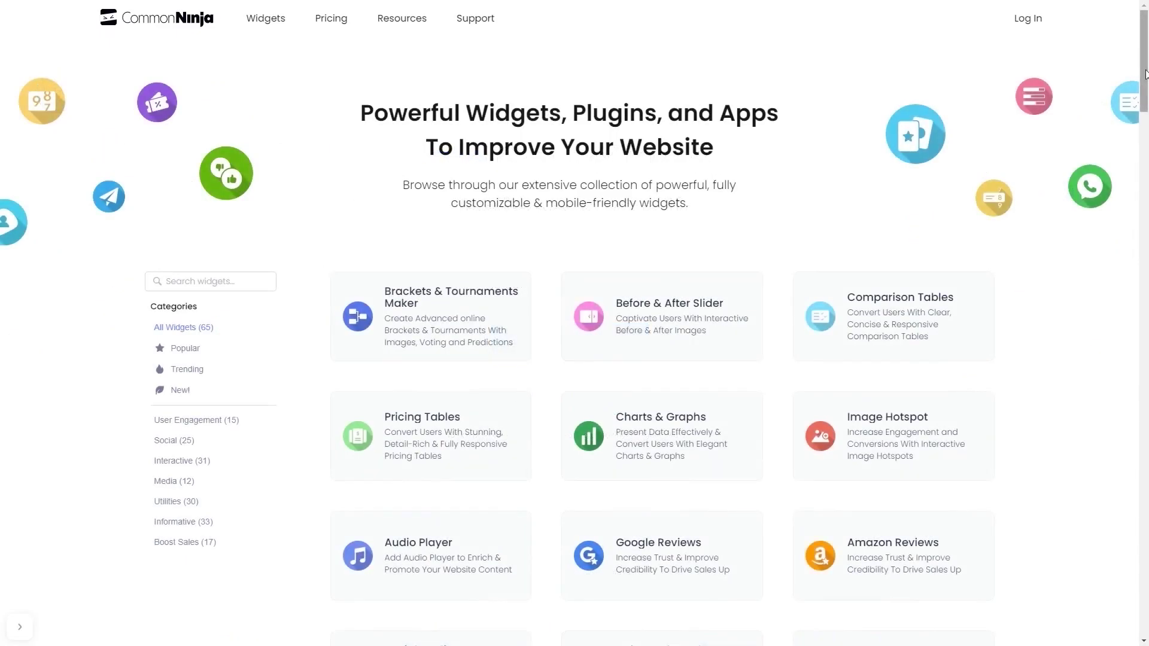
Scroll through the Common Ninja widget catalogue toward the Google Maps widget.
{"action": "left_click_drag", "start_coordinate": [1146, 73], "coordinate": [1147, 389]}
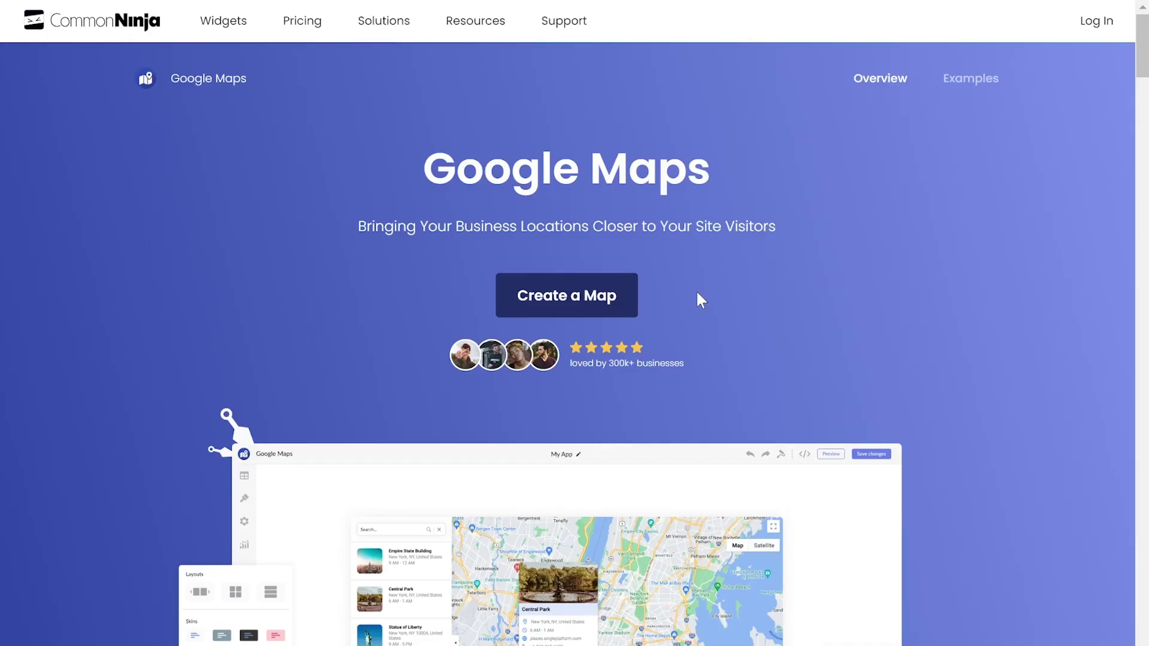
Create a new map and add an 'Eiffel Tower' location with its marker.
{"action": "left_click", "coordinate": [594, 306]}
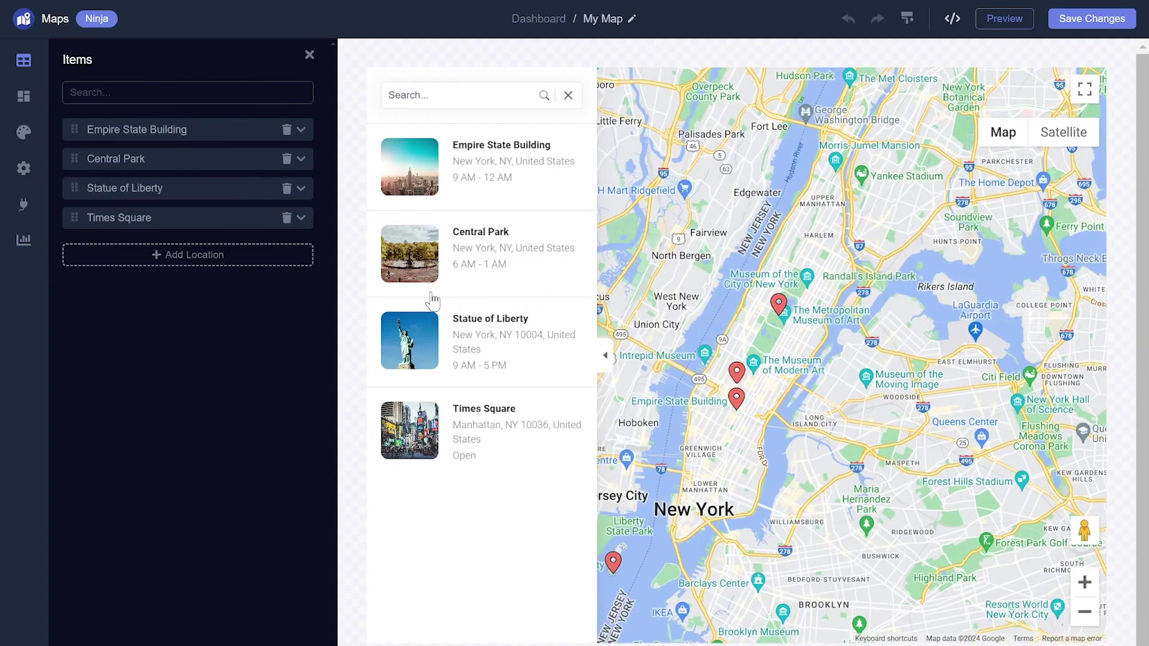
{"action": "left_click", "coordinate": [295, 264]}
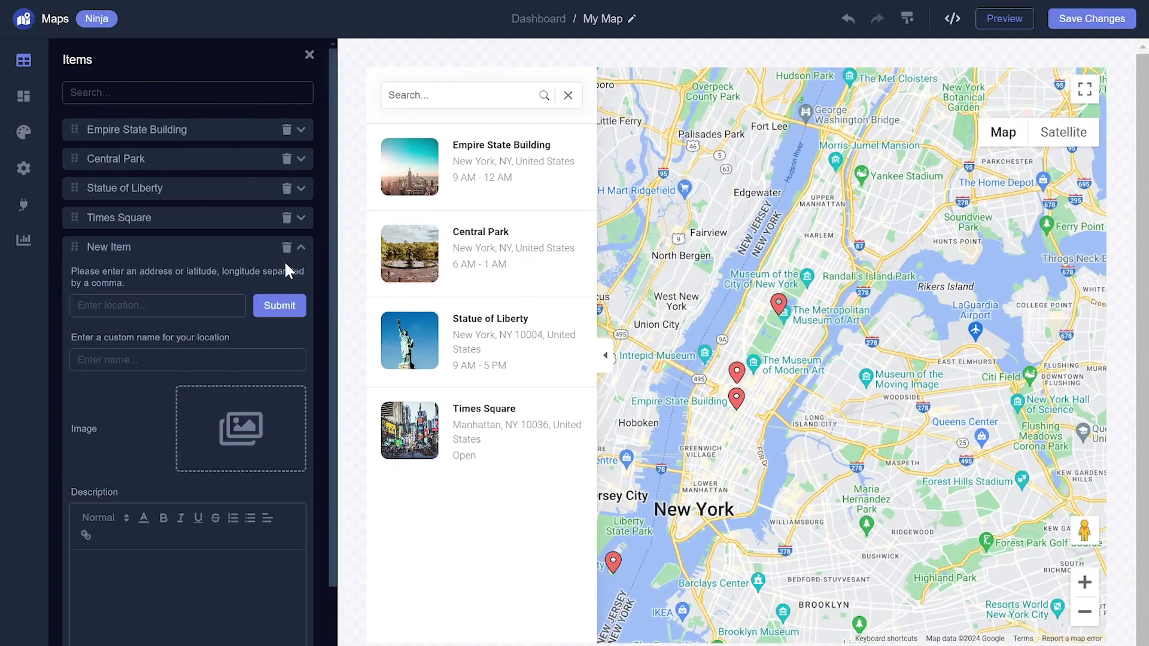
{"action": "left_click", "coordinate": [207, 303]}
{"action": "type", "text": "Ei"}
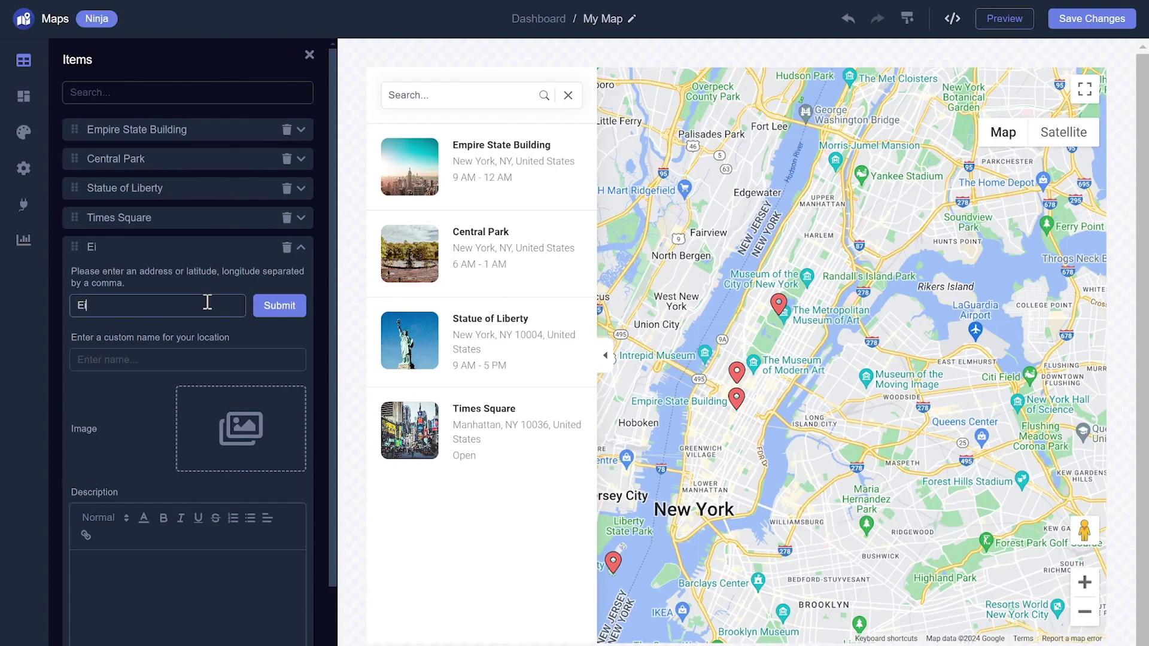
{"action": "type", "text": "ffel Tower"}
{"action": "left_click", "coordinate": [274, 306]}
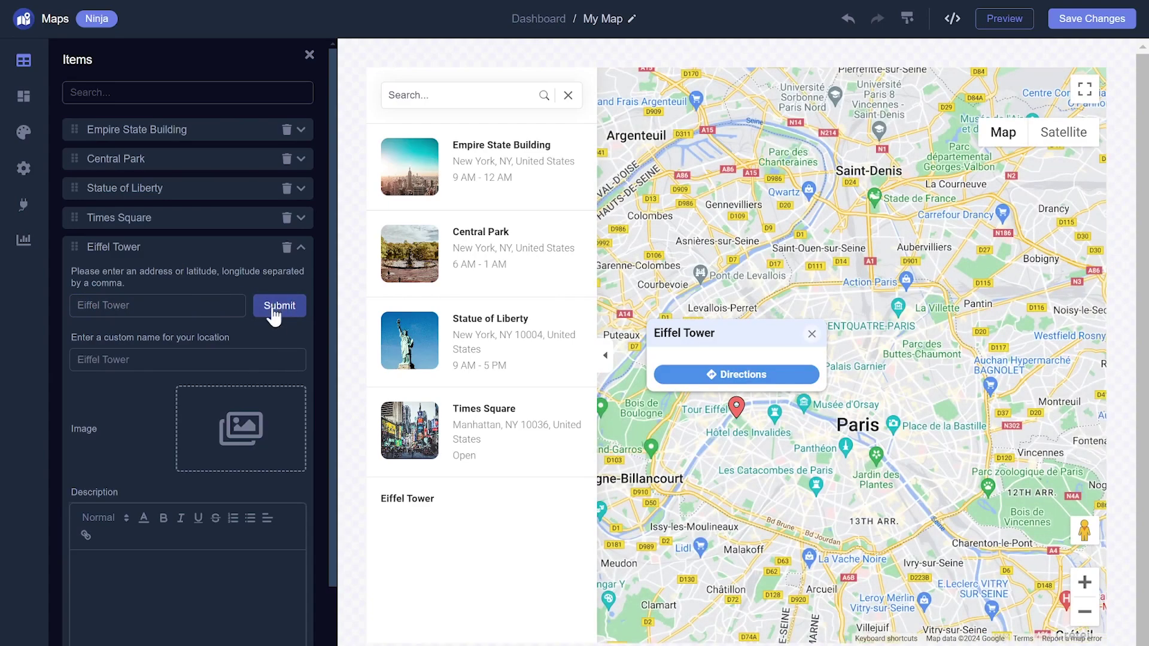
Give the Eiffel Tower location a photo and type 'Description' as its description.
{"action": "left_click", "coordinate": [261, 429]}
{"action": "left_click", "coordinate": [271, 570]}
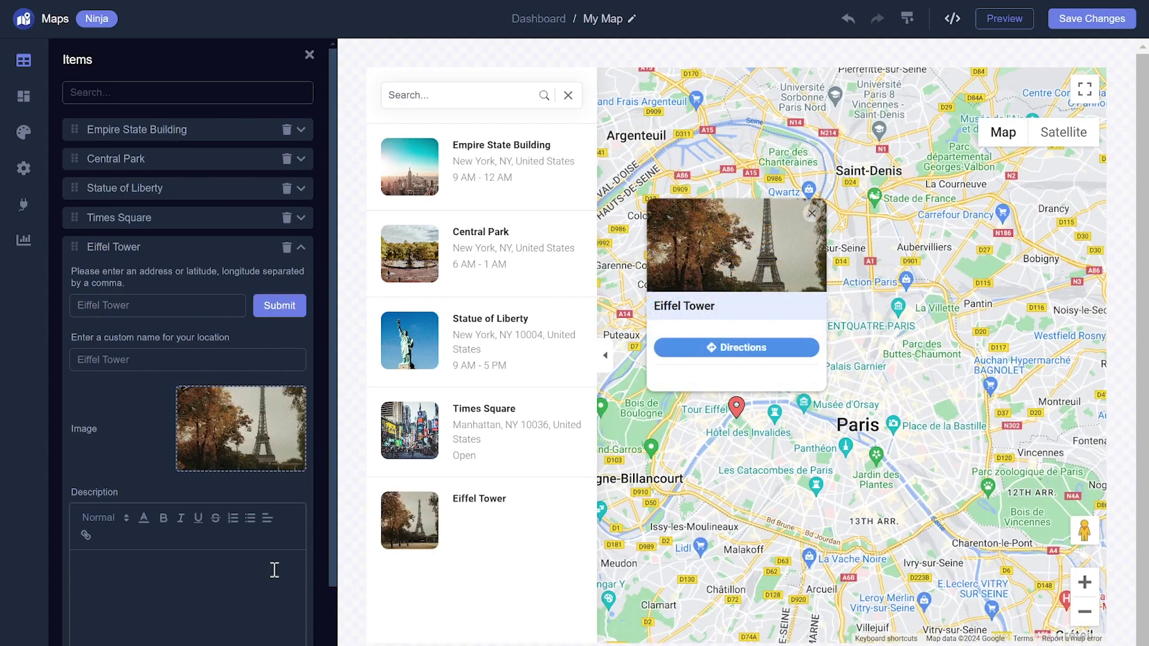
{"action": "type", "text": "Description"}
Try several map skins and settle on the pale grey-blue one.
{"action": "left_click", "coordinate": [24, 99]}
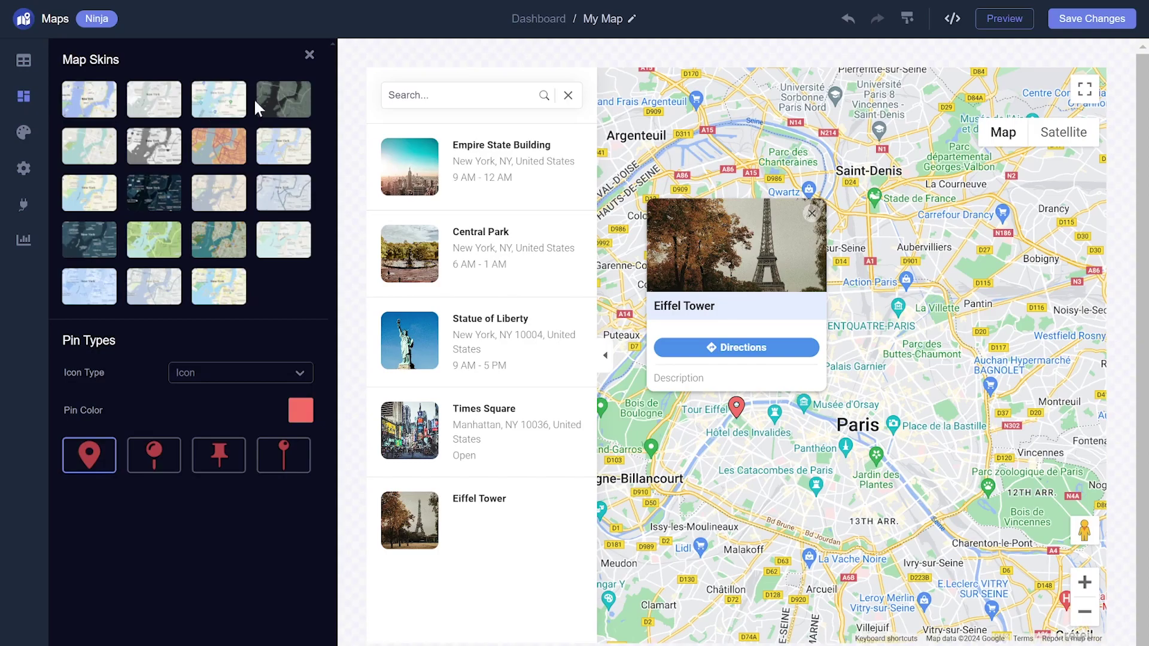
{"action": "left_click", "coordinate": [272, 107]}
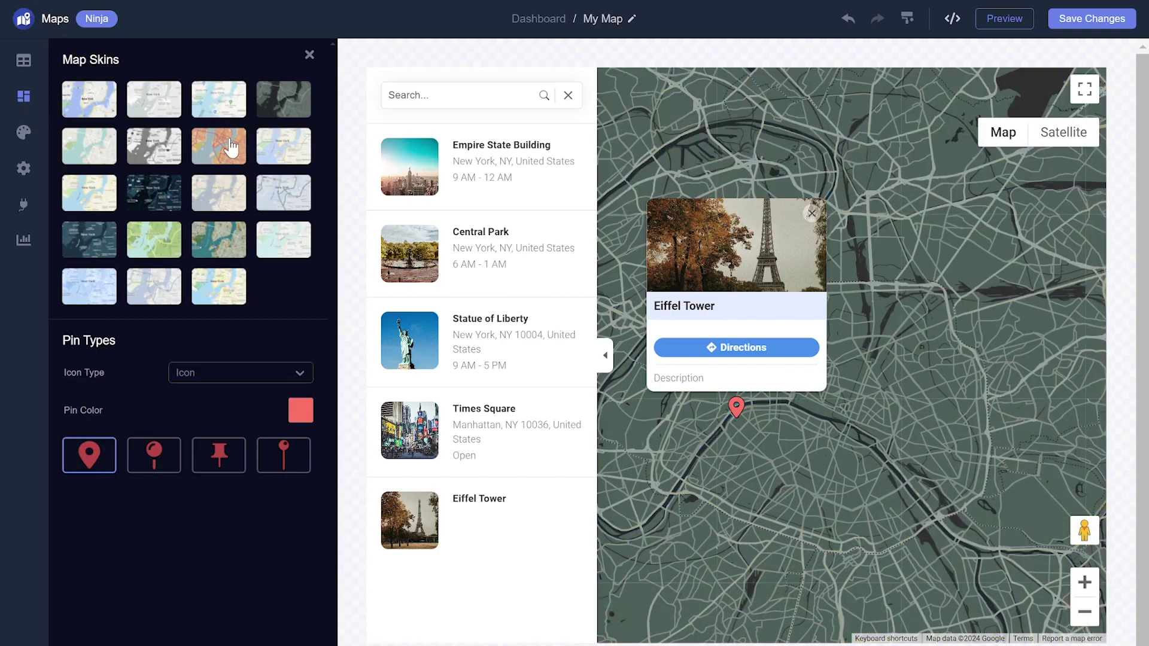
{"action": "left_click", "coordinate": [231, 146]}
{"action": "left_click", "coordinate": [159, 192]}
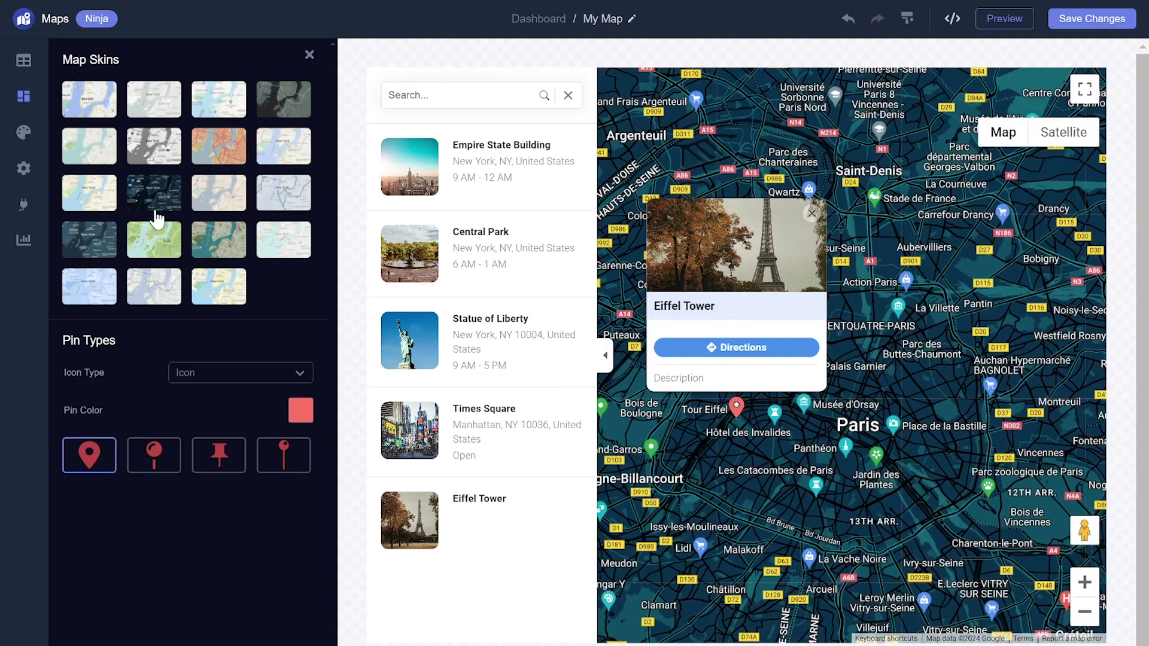
{"action": "left_click", "coordinate": [151, 257]}
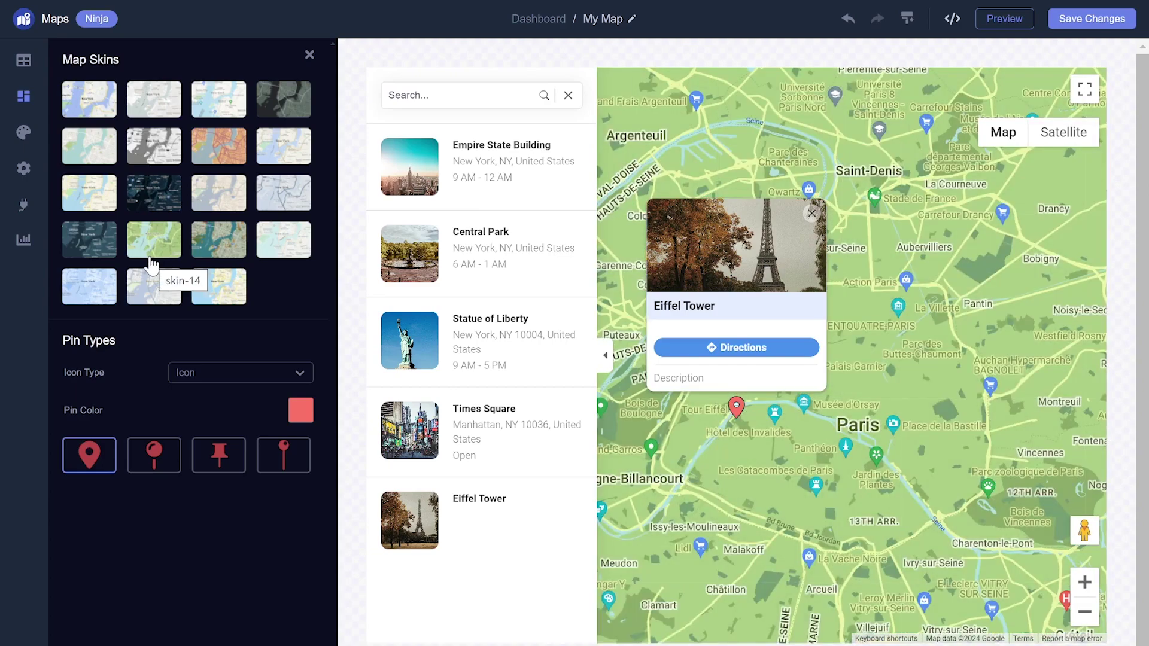
{"action": "left_click", "coordinate": [150, 296]}
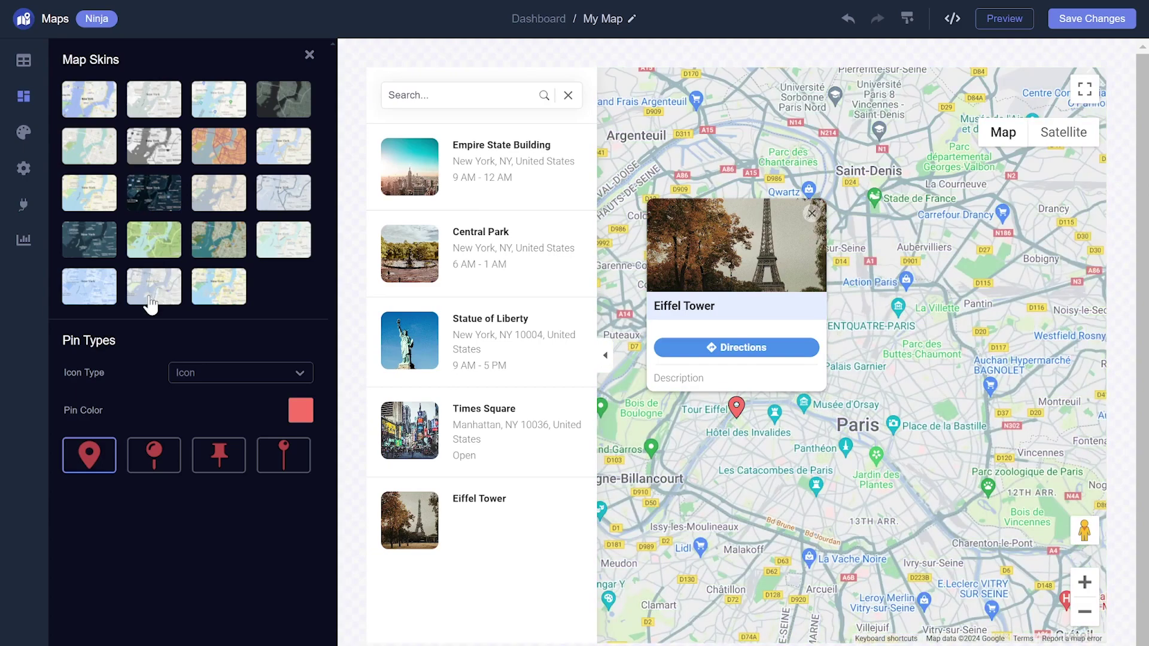
Change the markers to pale pink pushpins.
{"action": "left_click", "coordinate": [150, 455]}
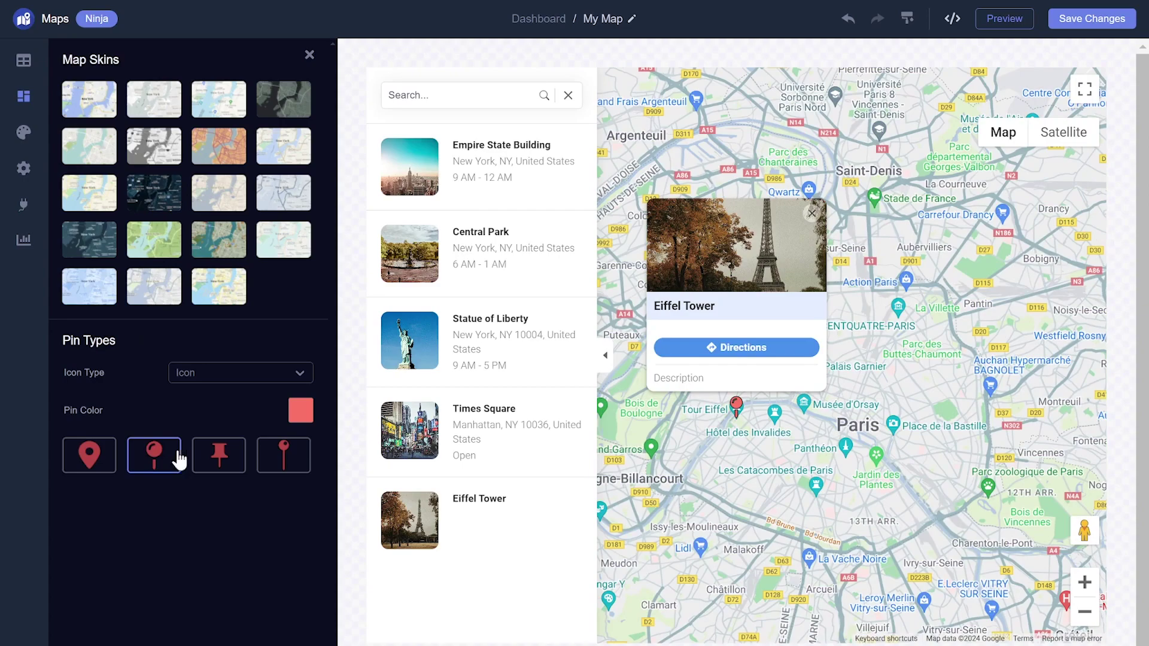
{"action": "left_click", "coordinate": [216, 461]}
{"action": "left_click", "coordinate": [297, 412]}
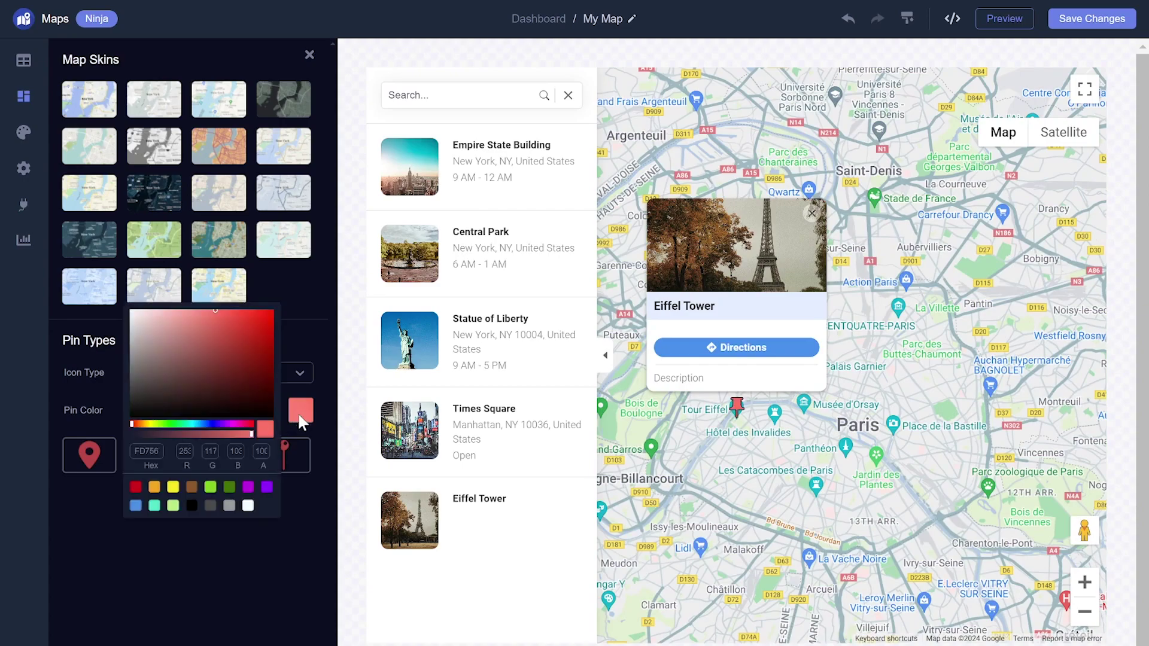
{"action": "mouse_move", "coordinate": [209, 385]}
{"action": "left_mouse_down"}
{"action": "mouse_move", "coordinate": [192, 347]}
{"action": "mouse_move", "coordinate": [139, 318]}
{"action": "left_mouse_up"}
{"action": "left_click", "coordinate": [169, 570]}
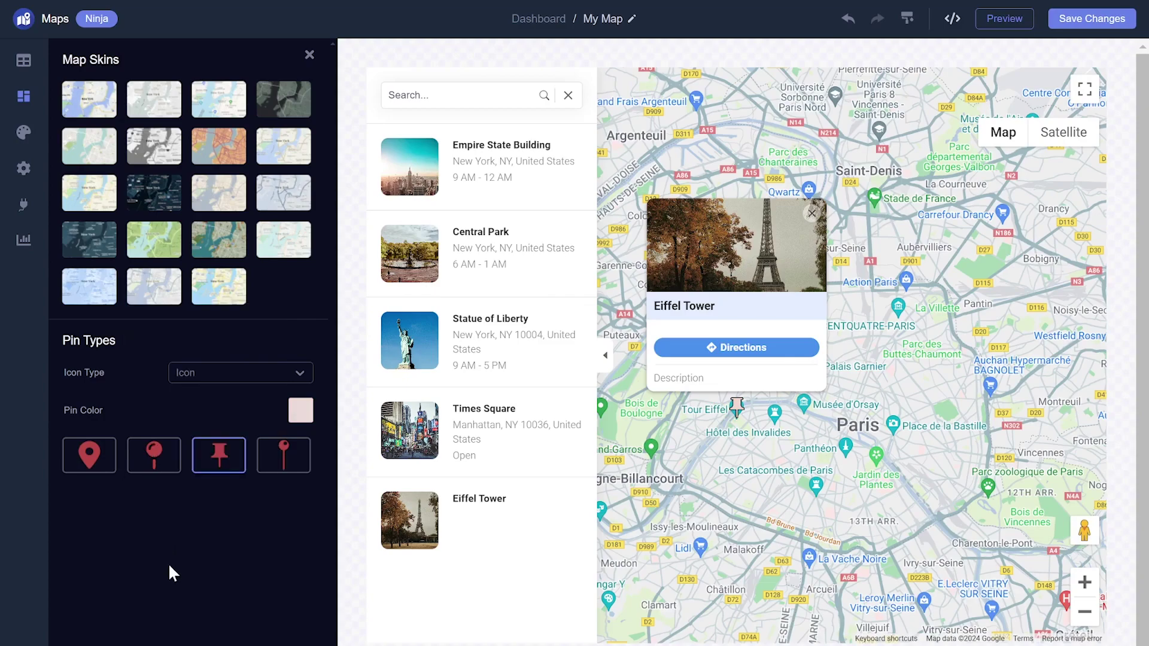
Set the map's font type to Lobster.
{"action": "left_click", "coordinate": [22, 142]}
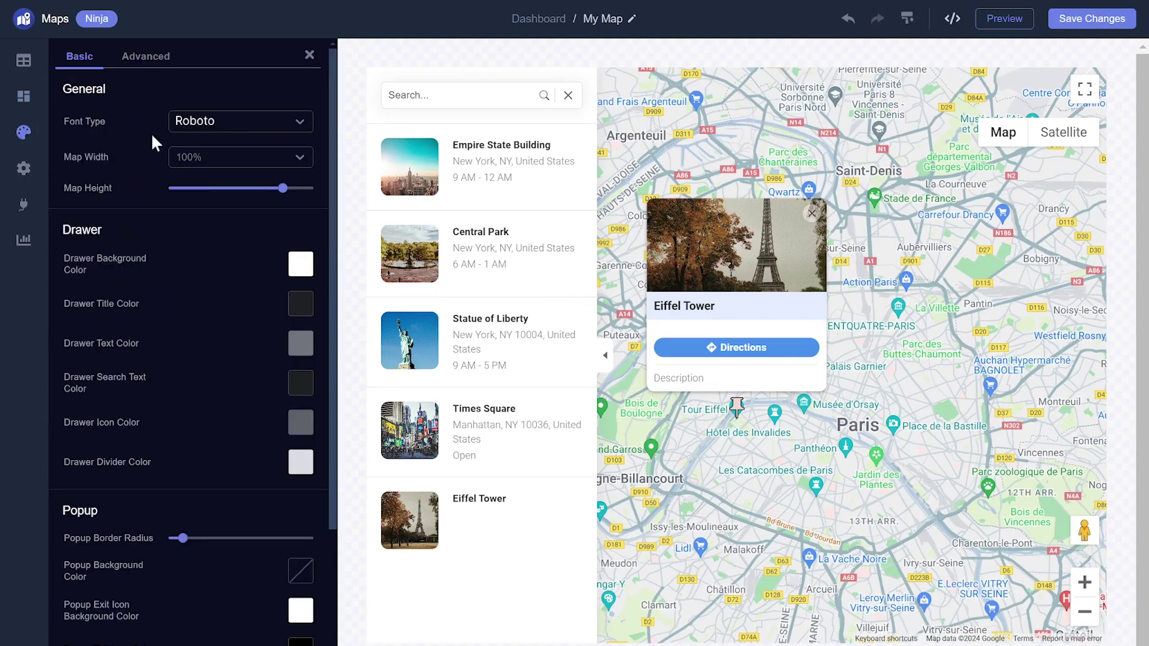
{"action": "left_click", "coordinate": [205, 120]}
{"action": "left_click_drag", "start_coordinate": [299, 170], "coordinate": [297, 271]}
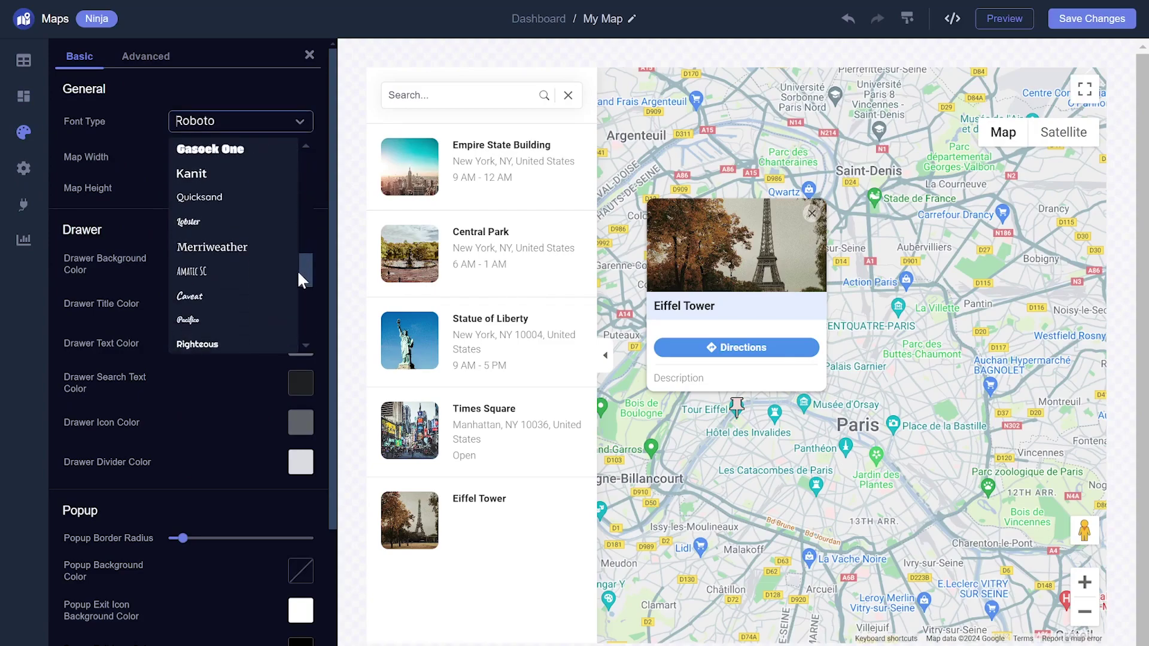
{"action": "left_click", "coordinate": [229, 224]}
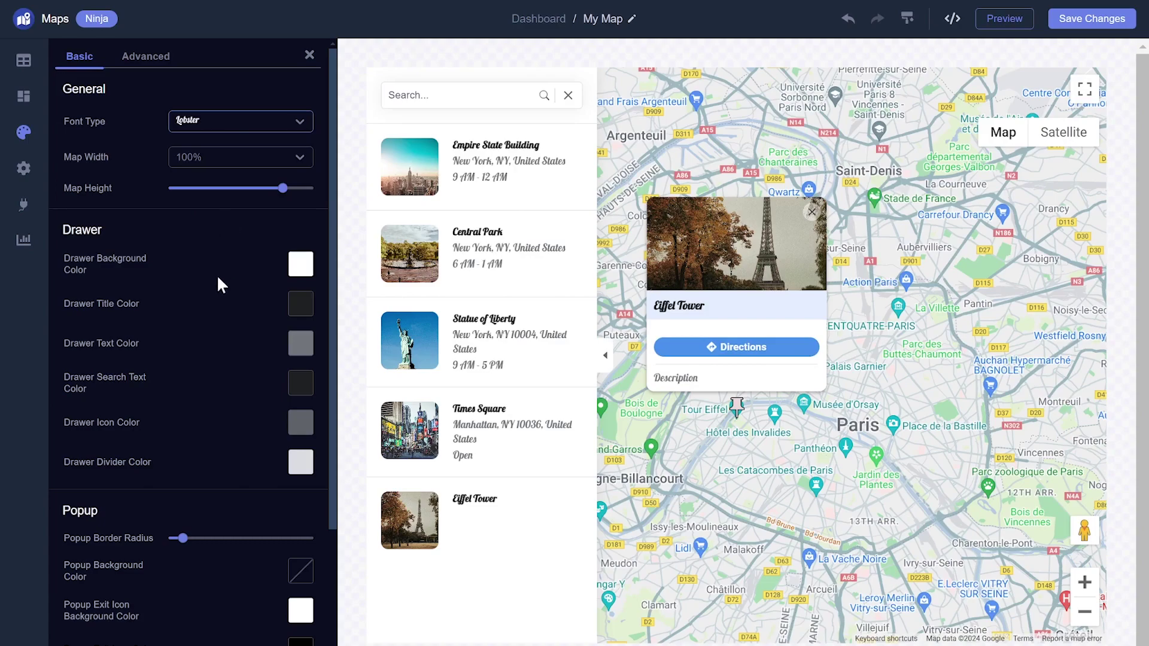
Give the location drawer a dark grey background, white text and light blue titles.
{"action": "left_click", "coordinate": [301, 264]}
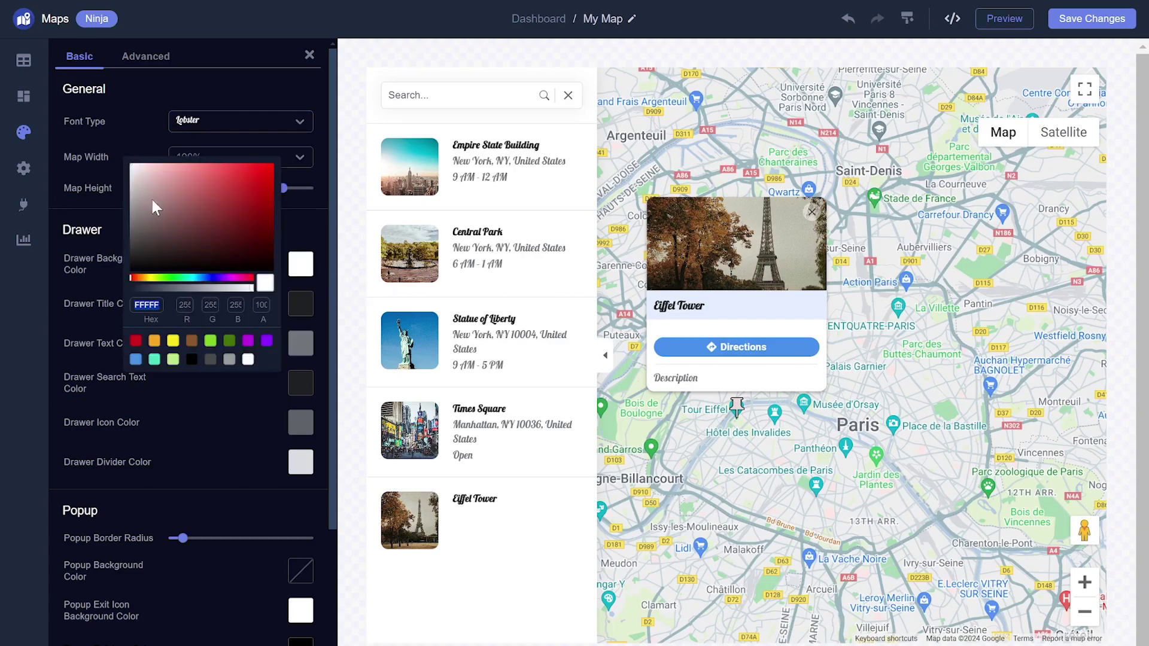
{"action": "left_click_drag", "start_coordinate": [139, 188], "coordinate": [136, 249]}
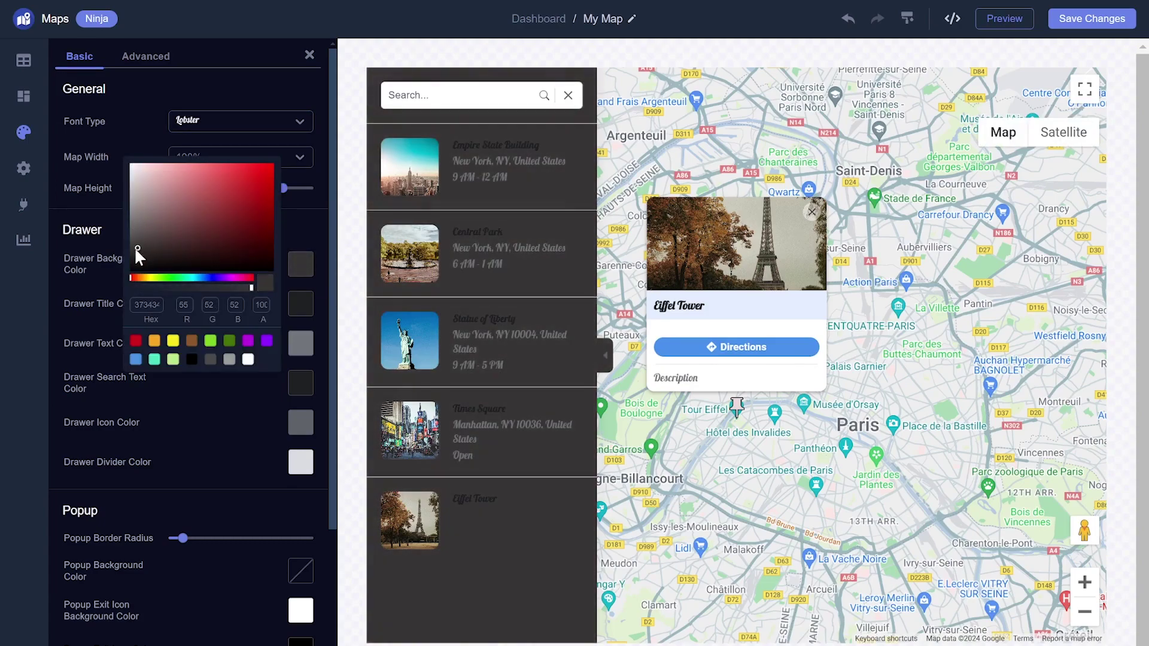
{"action": "left_click", "coordinate": [195, 444]}
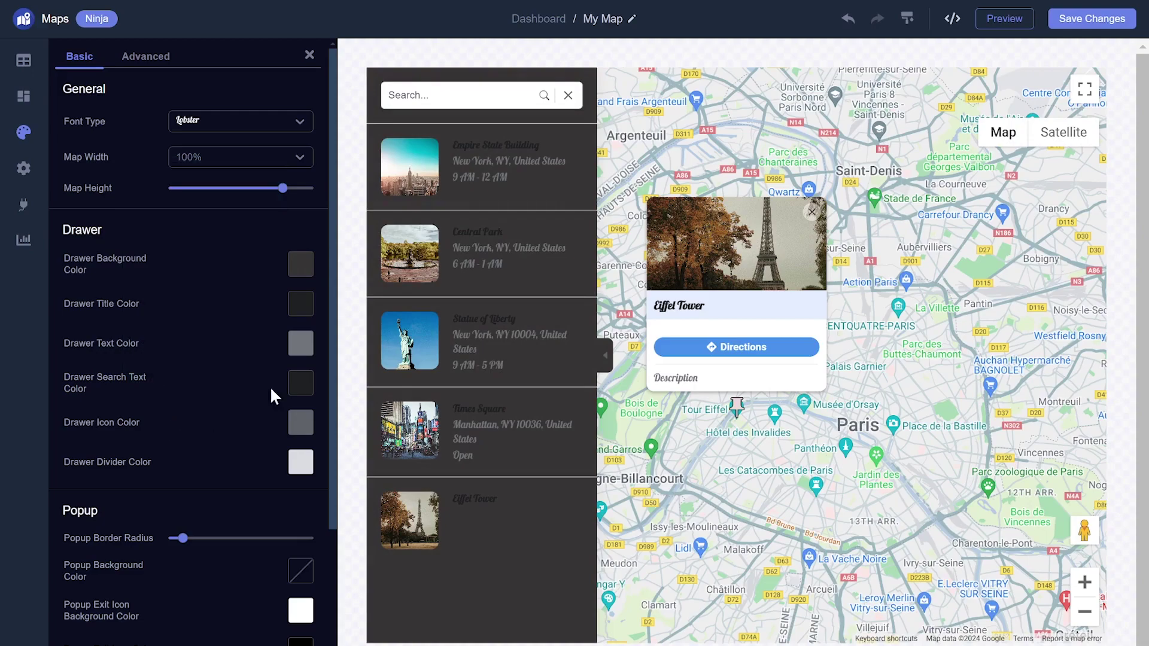
{"action": "left_click", "coordinate": [300, 343]}
{"action": "left_click", "coordinate": [177, 284]}
{"action": "mouse_move", "coordinate": [178, 284]}
{"action": "left_mouse_down"}
{"action": "mouse_move", "coordinate": [129, 242]}
{"action": "mouse_move", "coordinate": [200, 212]}
{"action": "left_mouse_up"}
{"action": "left_click", "coordinate": [282, 302]}
{"action": "left_click", "coordinate": [217, 456]}
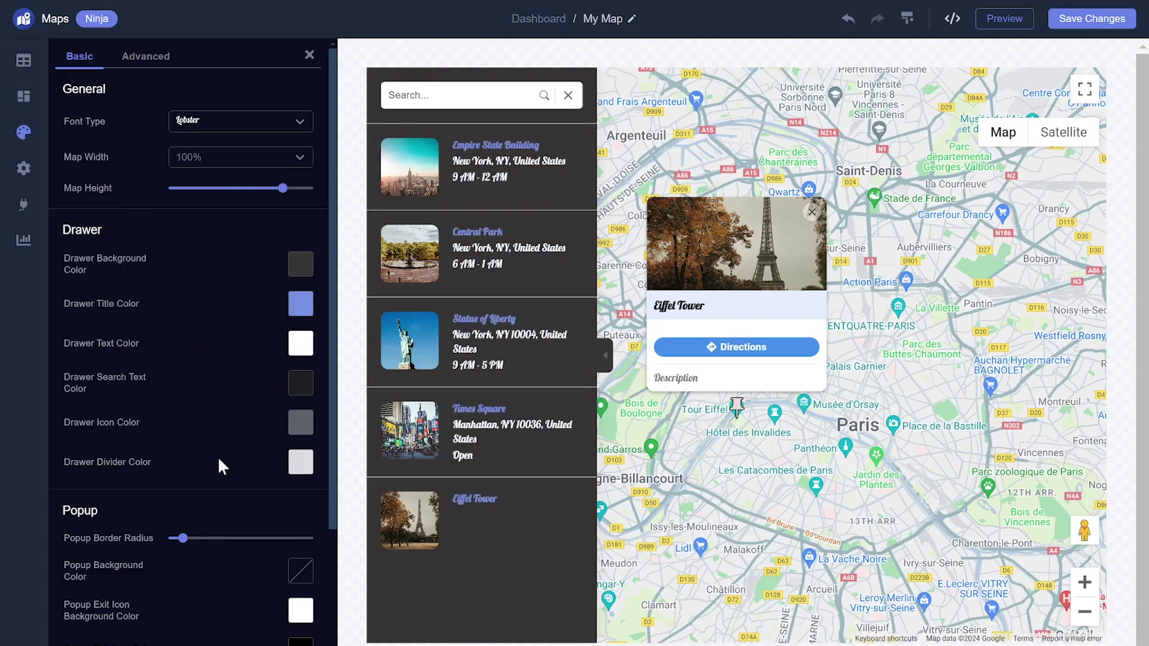
Turn on the Traffic and Transit map layers, then bring up the Integrations list.
{"action": "left_click", "coordinate": [25, 168]}
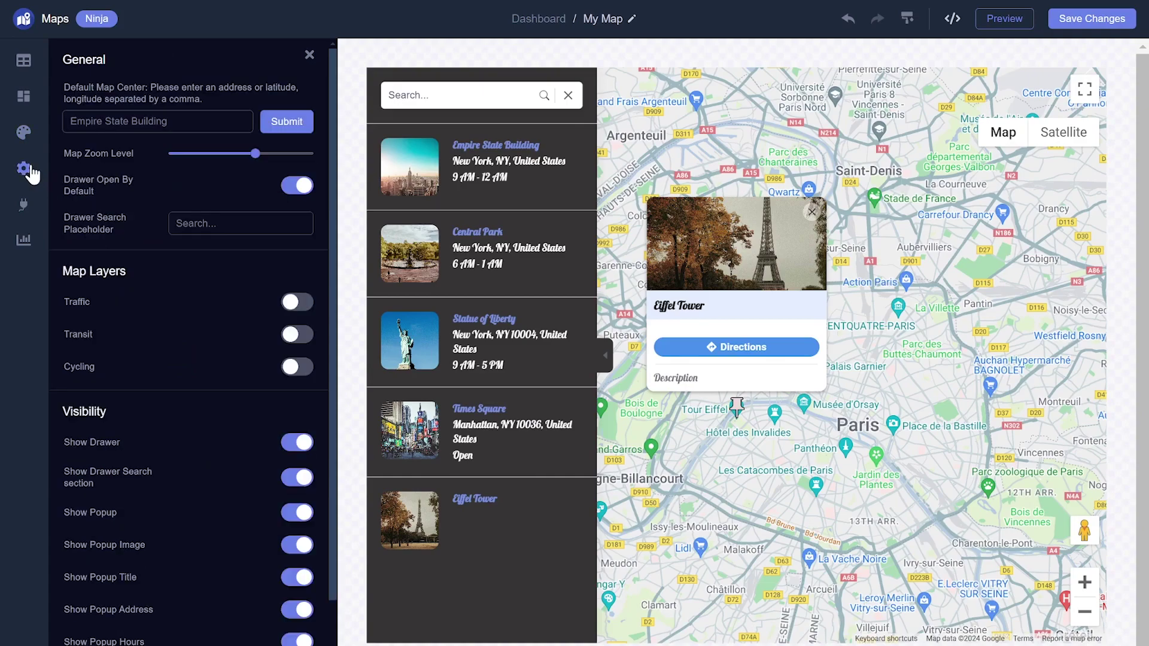
{"action": "left_click", "coordinate": [300, 307]}
{"action": "left_click", "coordinate": [304, 339]}
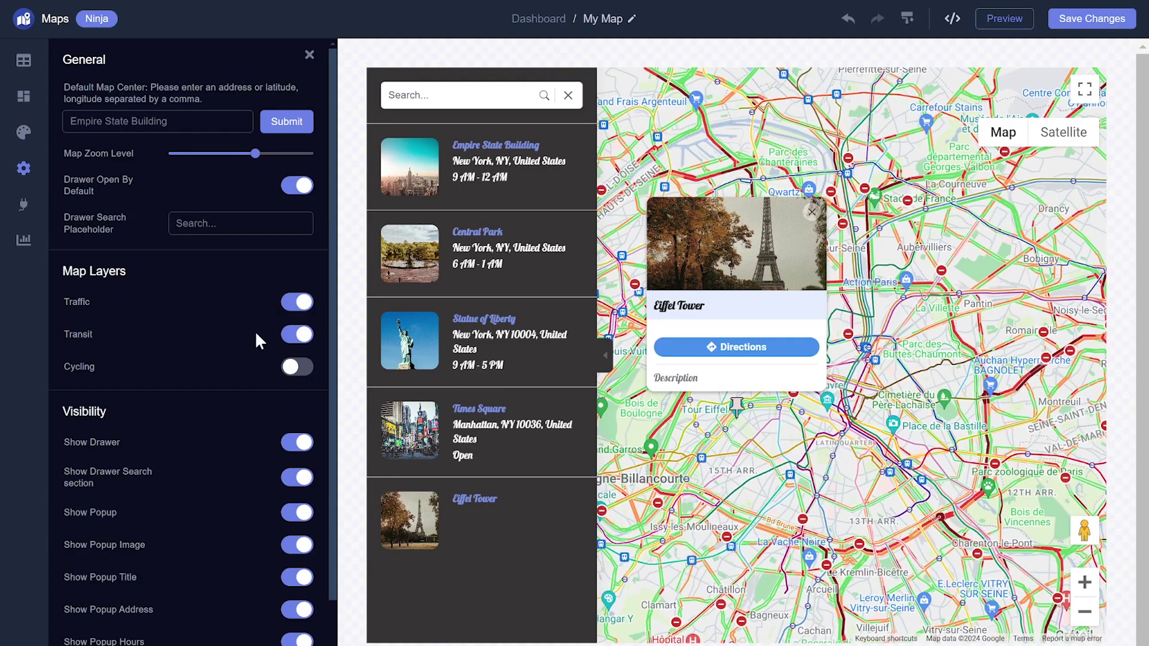
{"action": "left_click", "coordinate": [25, 205]}
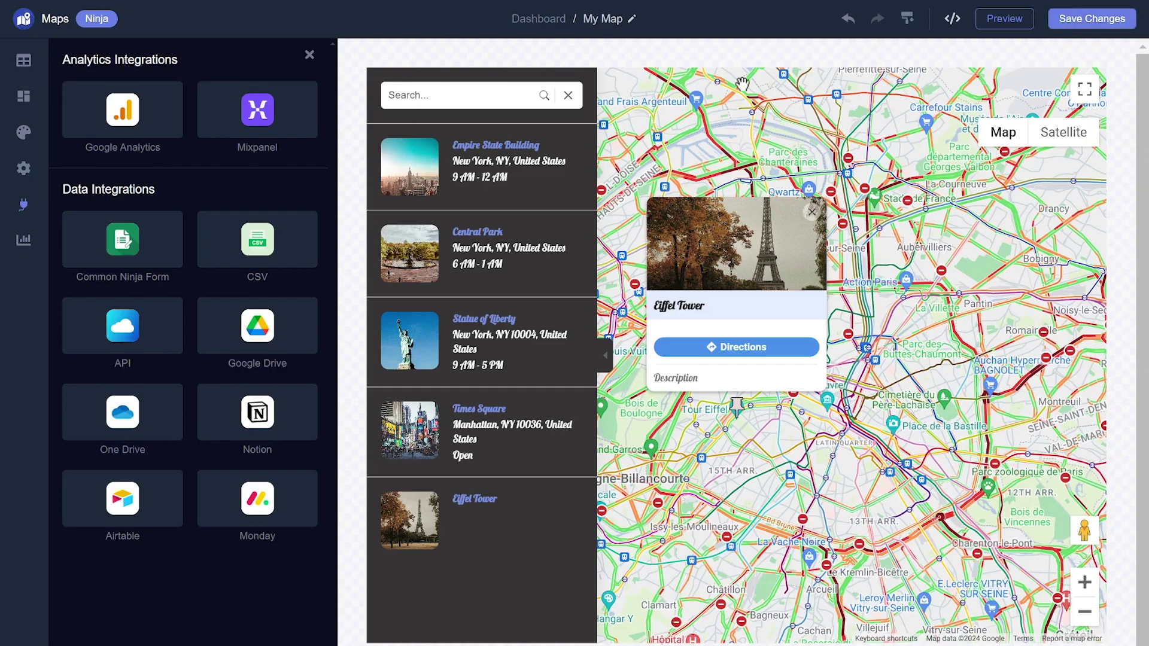
From the My Website dashboard, copy My Widget's installation code to the clipboard.
{"action": "left_click", "coordinate": [538, 20]}
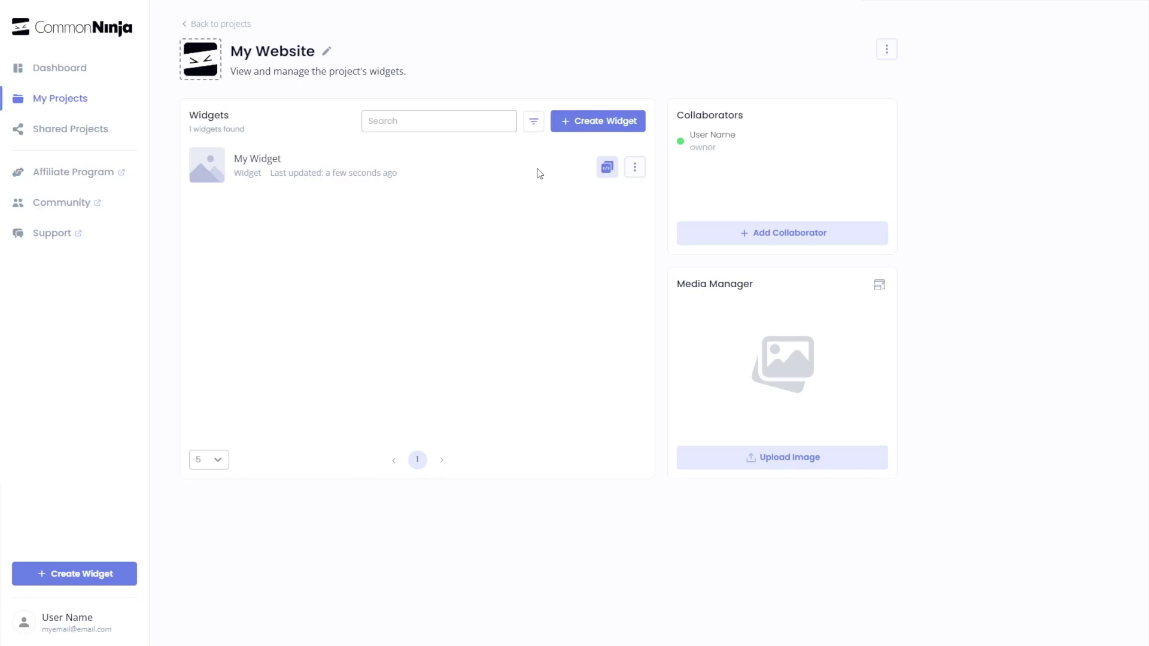
{"action": "left_click", "coordinate": [610, 172]}
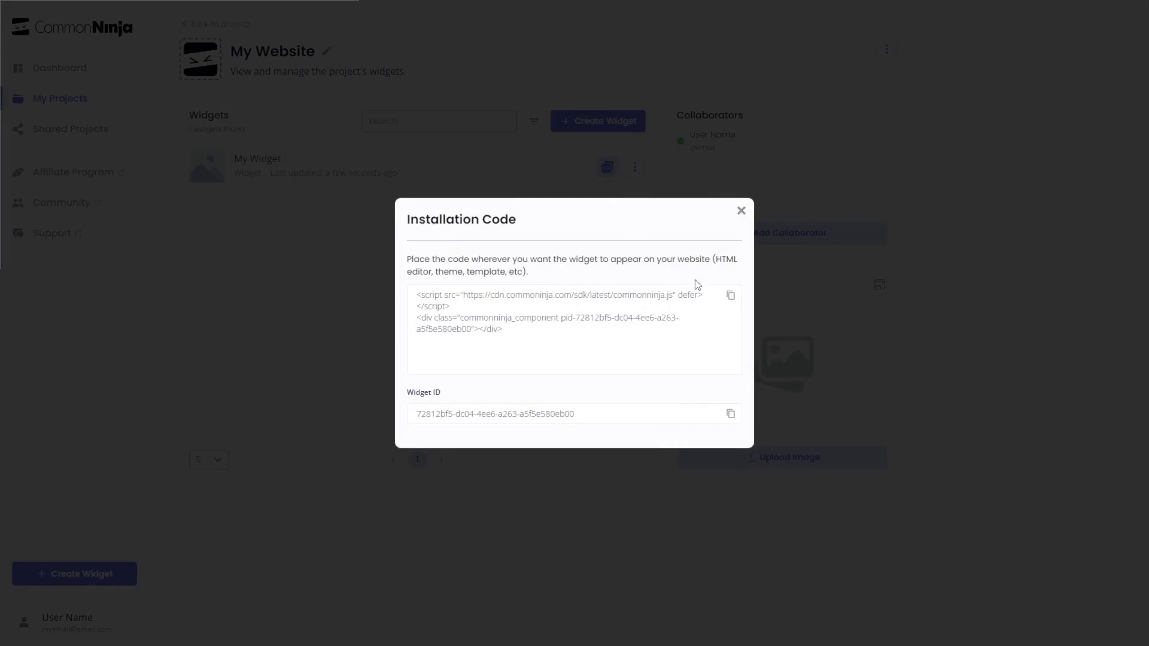
{"action": "left_click", "coordinate": [731, 297]}
{"action": "left_click", "coordinate": [730, 296]}
{"action": "left_click", "coordinate": [741, 211]}
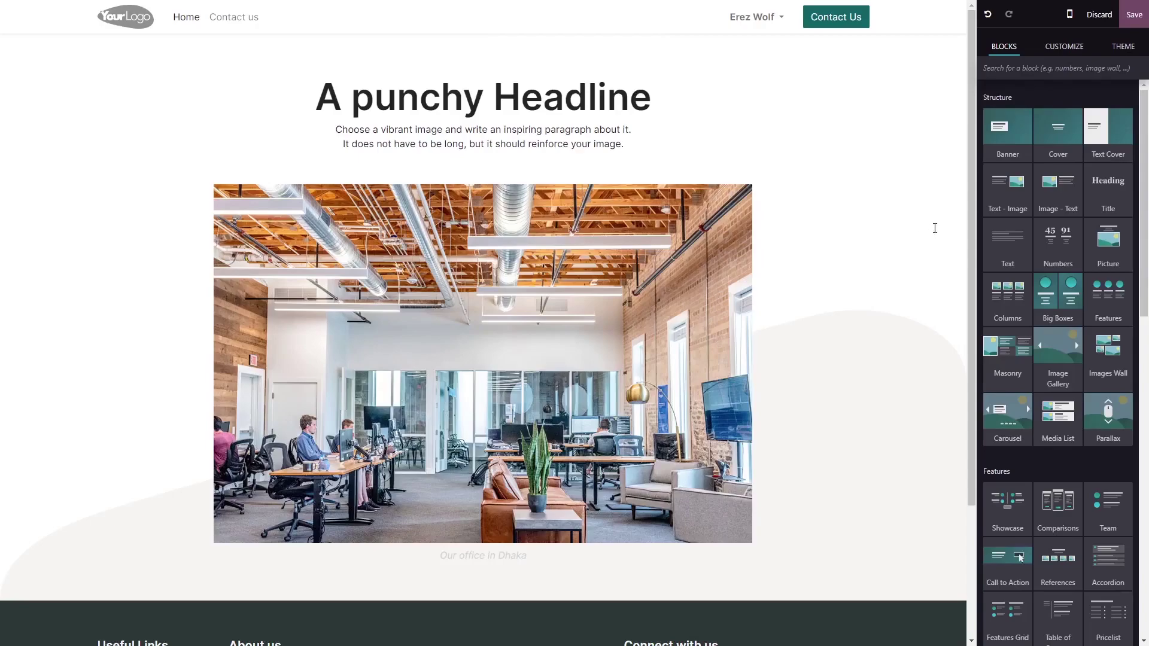
Place an Embed Code block from Dynamic Content above the office picture.
{"action": "scroll", "coordinate": [1008, 276], "scroll_direction": "down", "scroll_amount": 4}
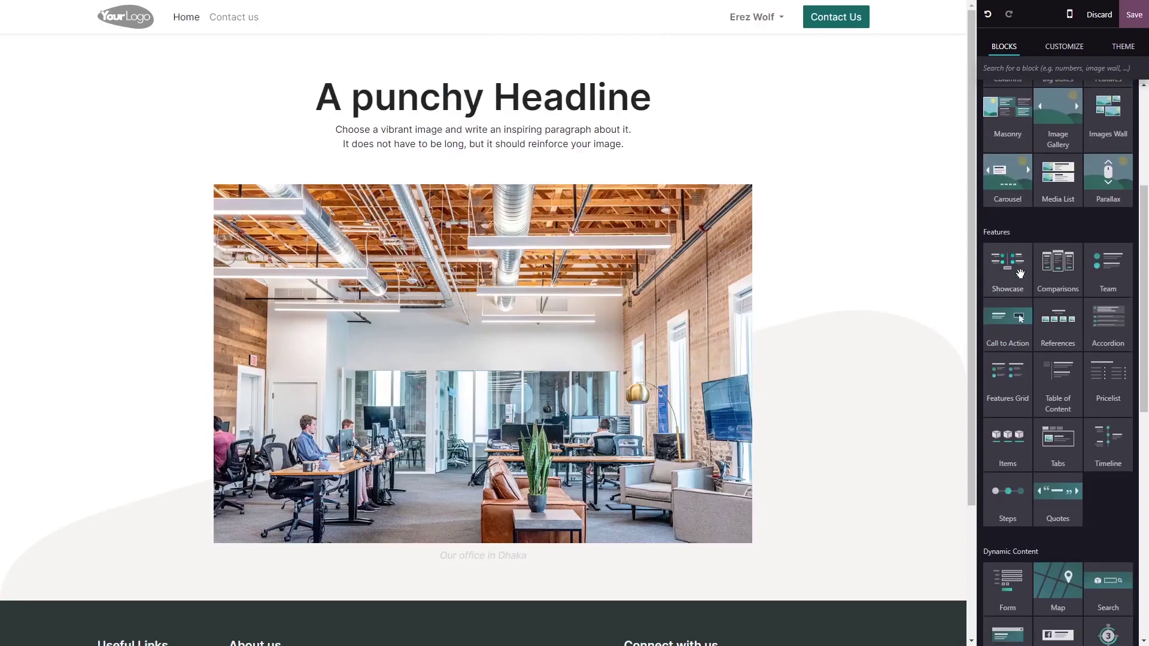
{"action": "scroll", "coordinate": [1019, 273], "scroll_direction": "down", "scroll_amount": 4}
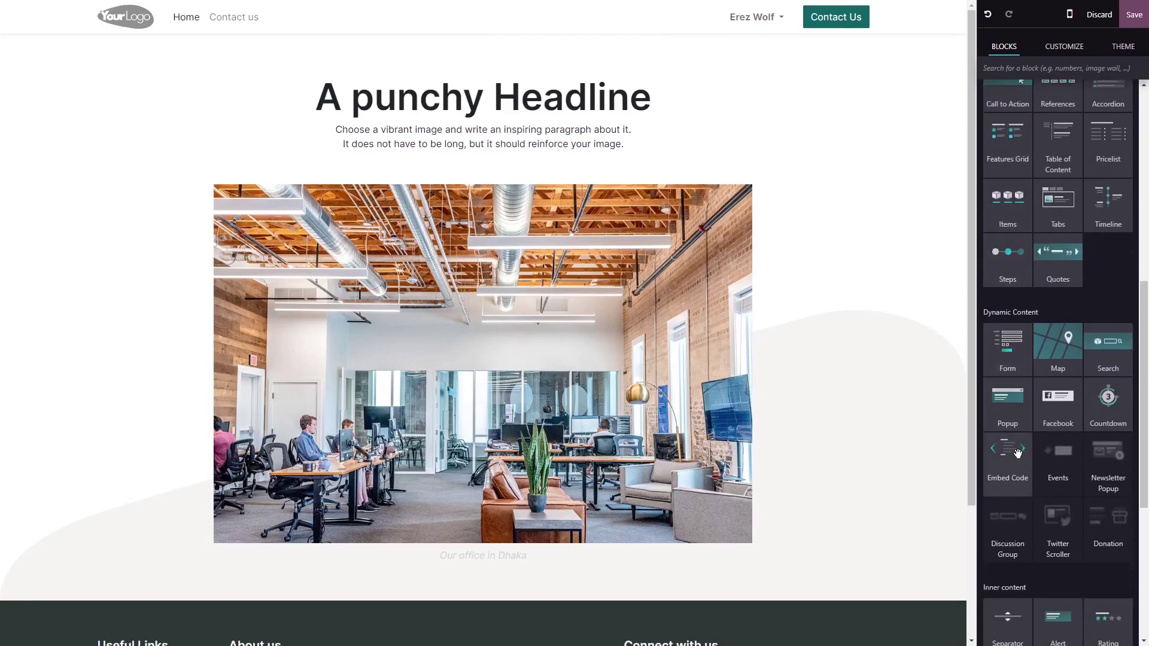
{"action": "left_click_drag", "start_coordinate": [1018, 453], "coordinate": [534, 156]}
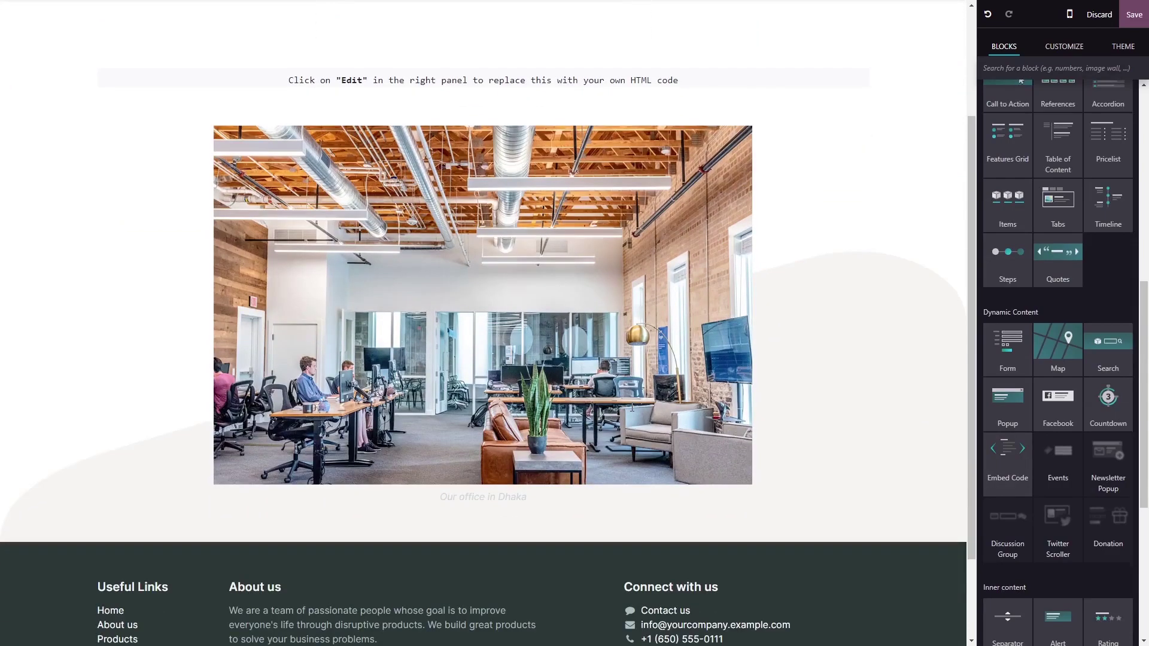
Replace the Embed Code block's placeholder HTML with the pasted Common Ninja map code and save it.
{"action": "left_click", "coordinate": [559, 81]}
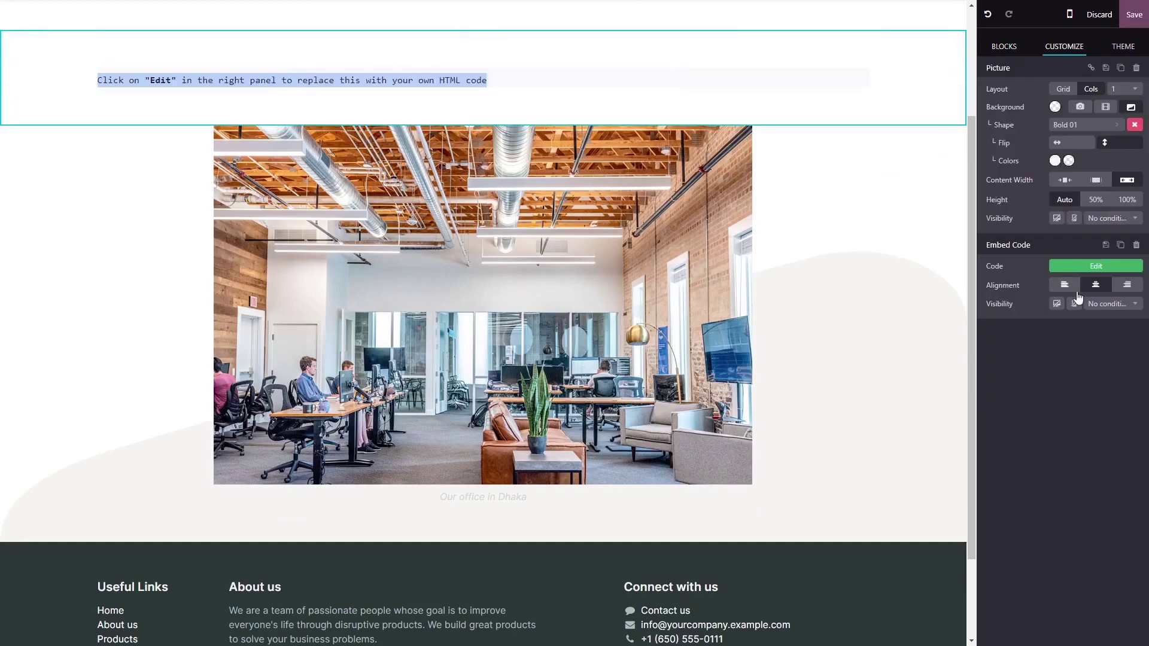
{"action": "left_click", "coordinate": [1108, 266]}
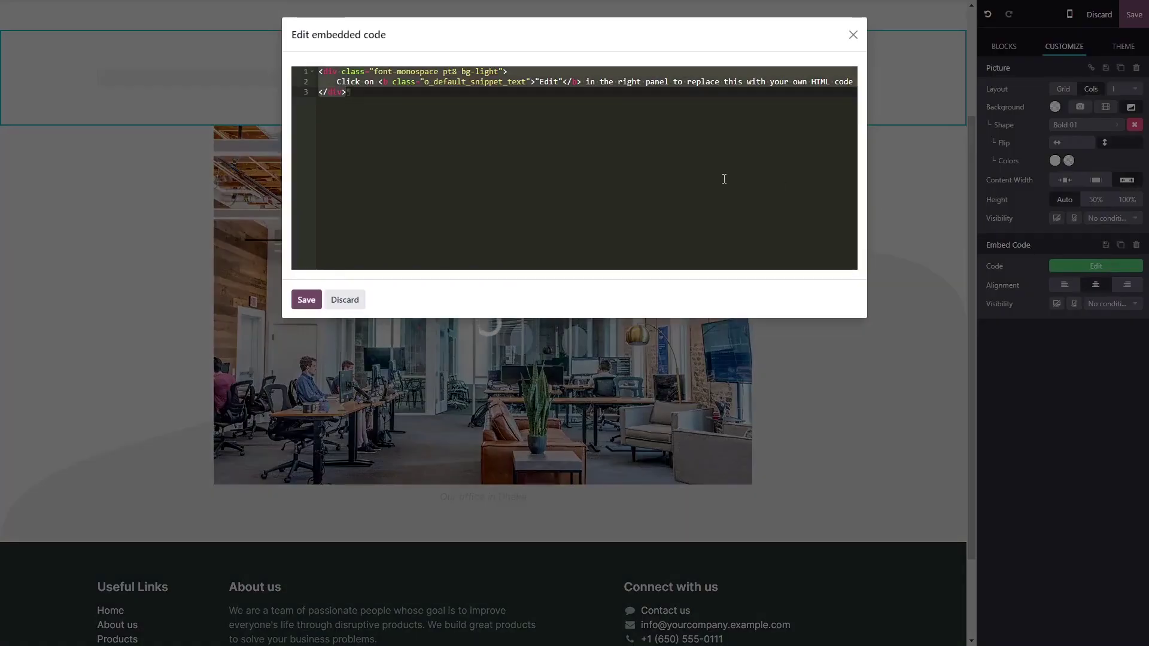
{"action": "key", "text": "ctrl+a"}
{"action": "key", "text": "ctrl+v"}
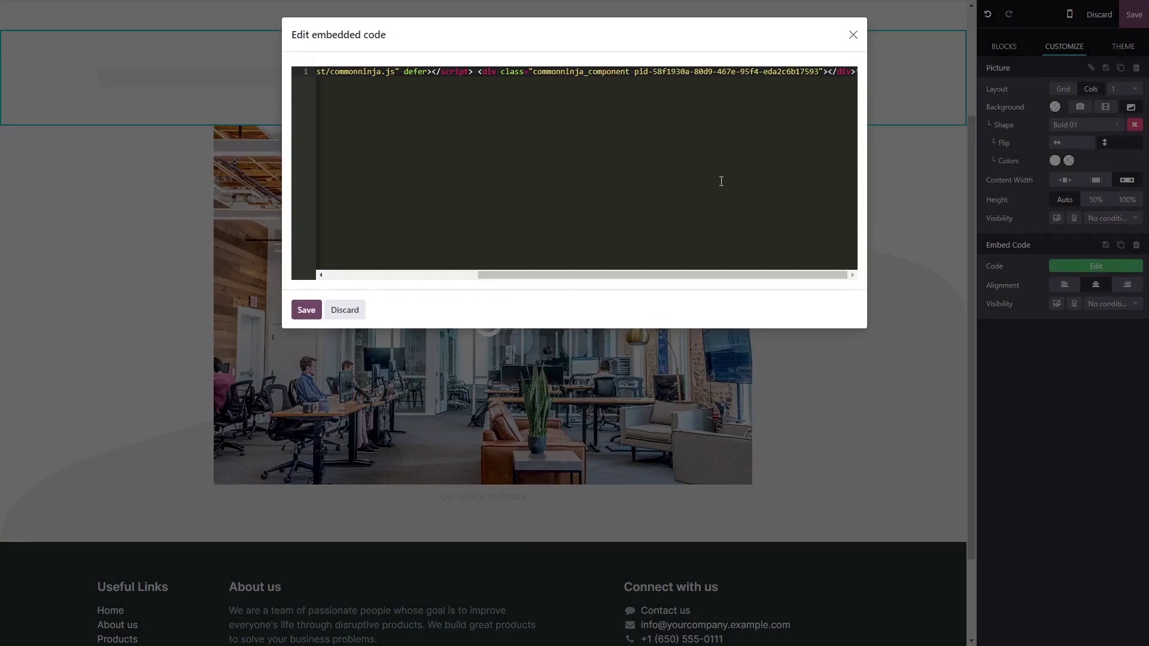
{"action": "left_click", "coordinate": [303, 311]}
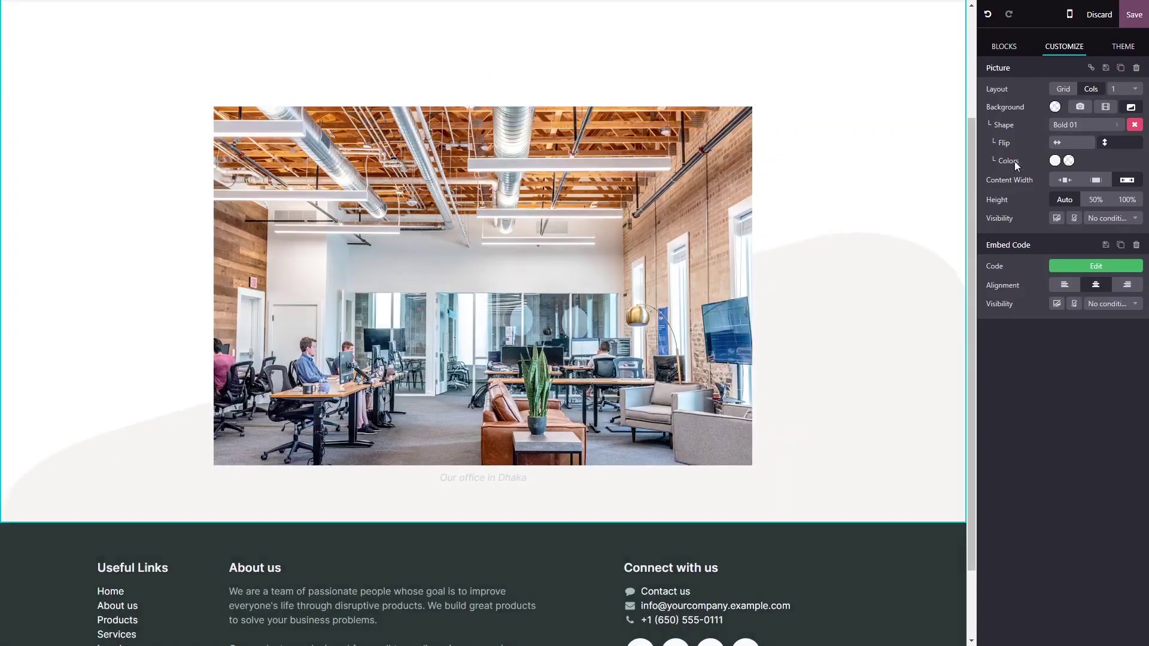
Save the Odoo page and show the Statue of Liberty details on the embedded map.
{"action": "left_click", "coordinate": [1133, 15]}
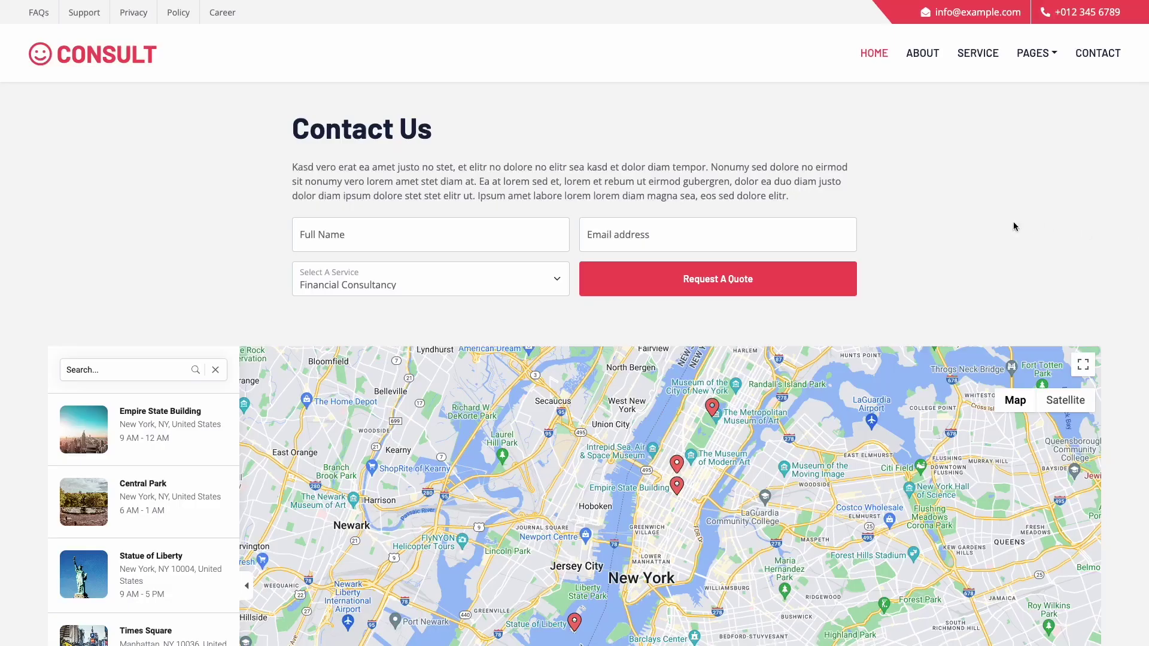
{"action": "scroll", "coordinate": [922, 223], "scroll_direction": "down", "scroll_amount": 4}
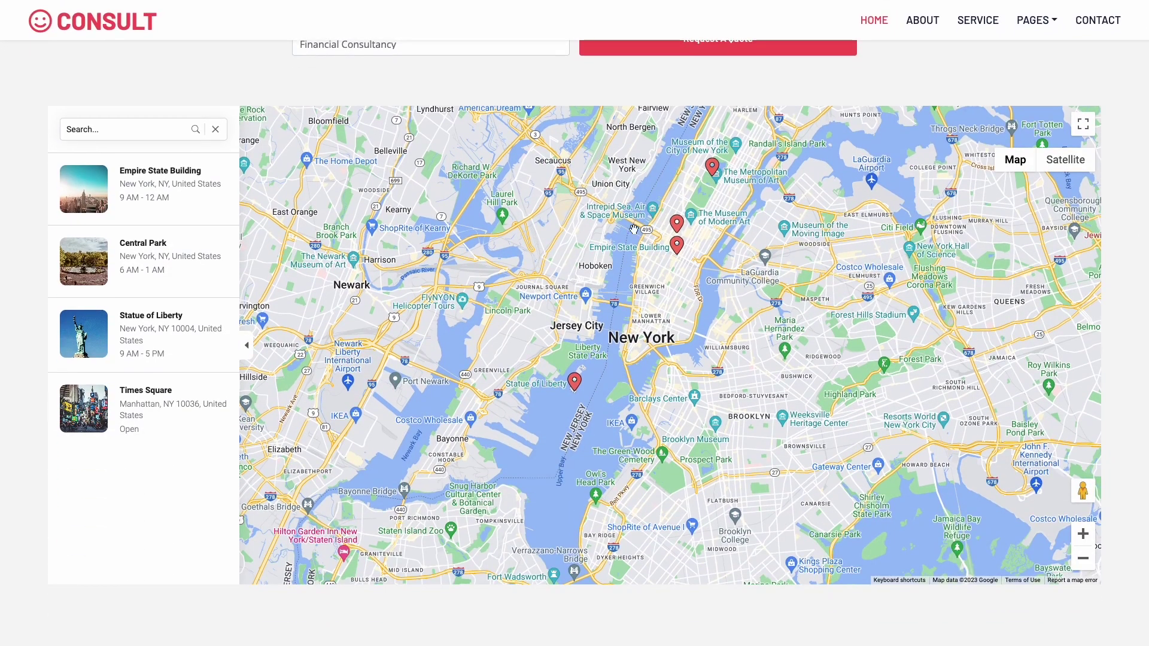
{"action": "left_click", "coordinate": [193, 316]}
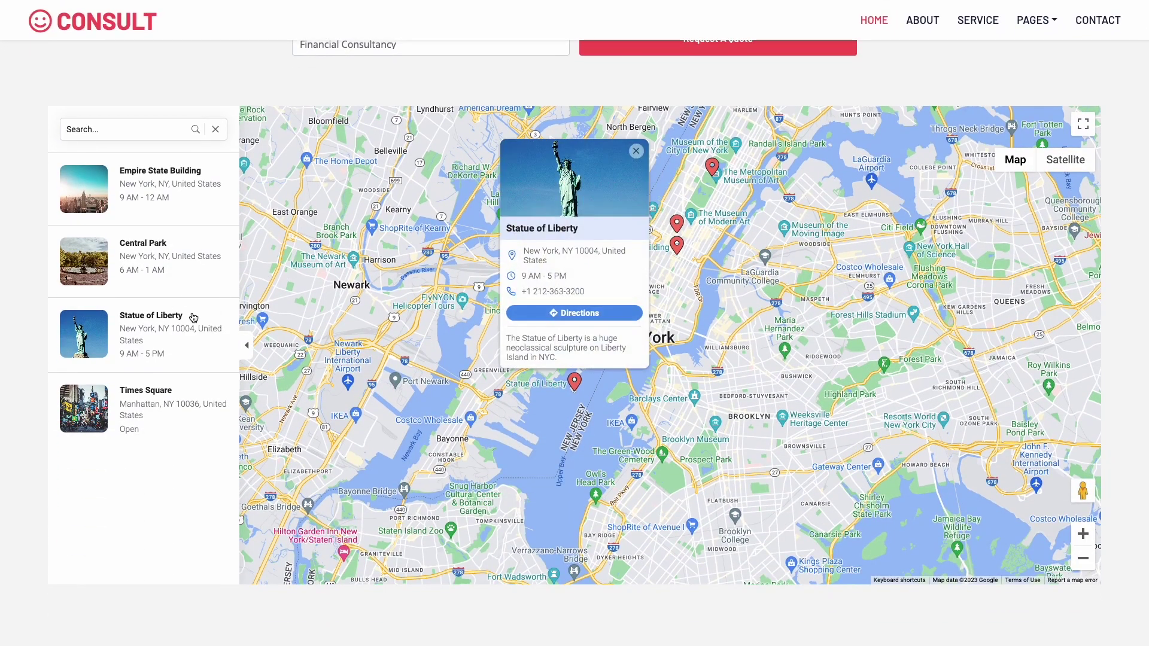